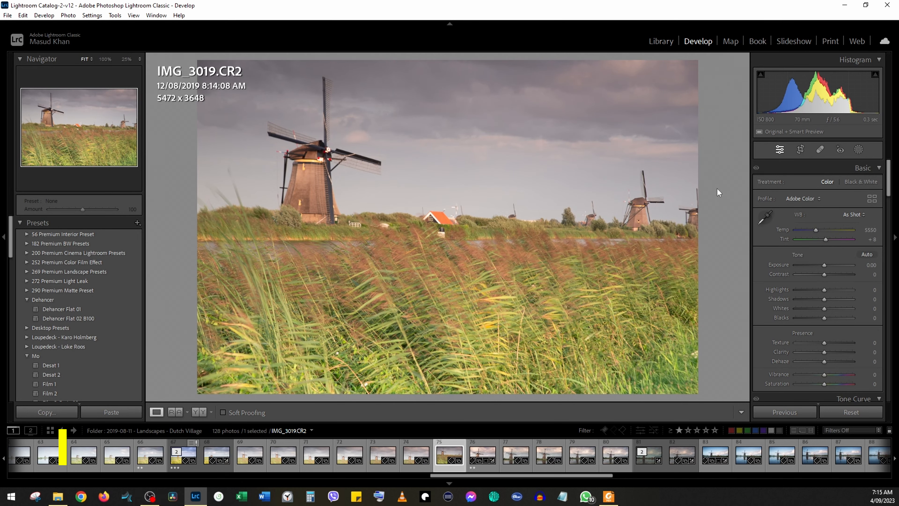
Step: Crop the windmill photo slightly inward from its lower corner to 5238 x 3492 and apply the crop
key(r)
drag(693, 390, 671, 377)
key(Return)
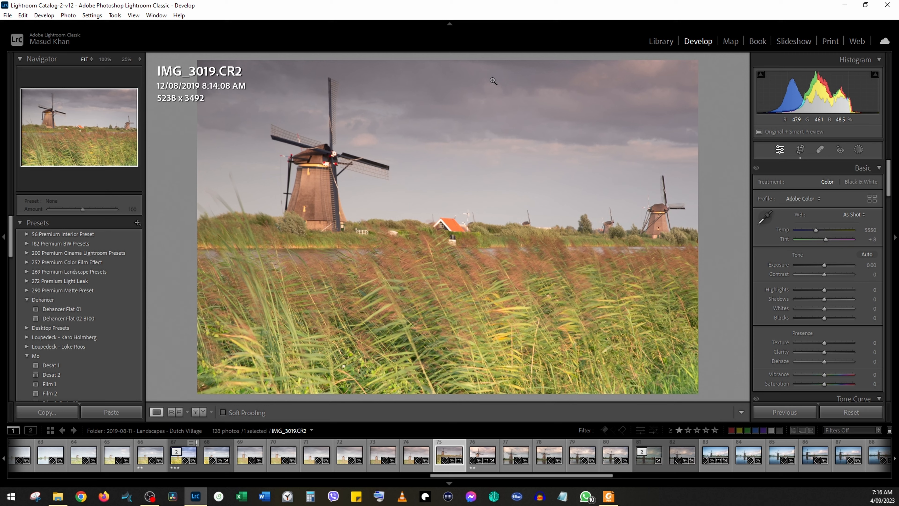
Step: Consult the recommended settings in the Dehancer quick guide PDF and set the photo's Exposure to -1 and Contrast to -40
key(alt+Tab)
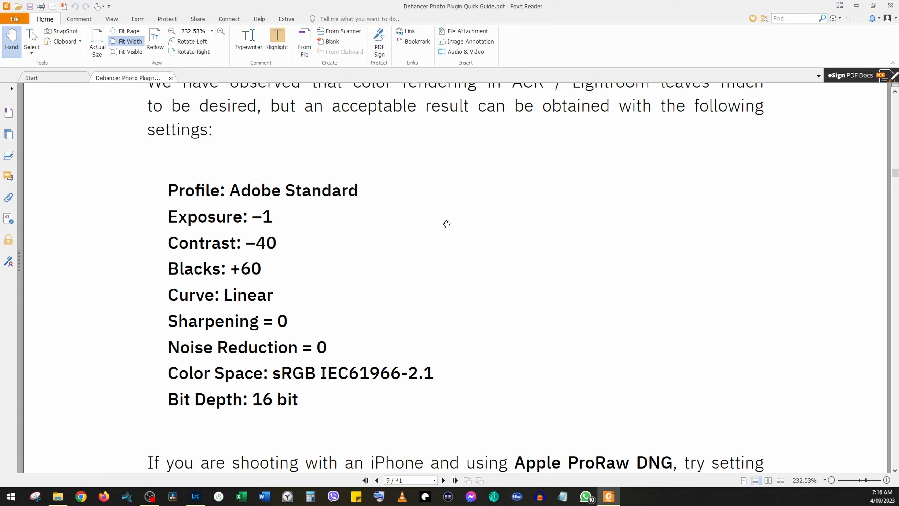
key(alt+Tab)
click(873, 265)
text(-1)
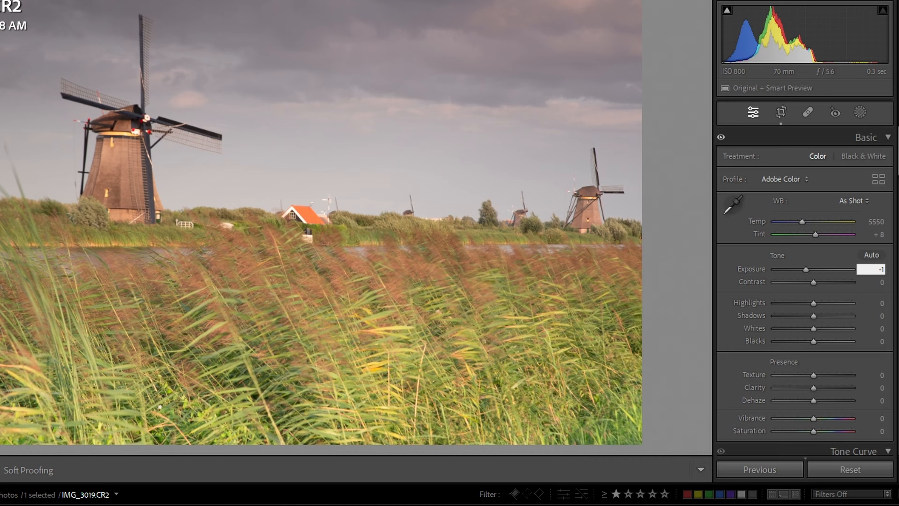
key(Return)
click(874, 282)
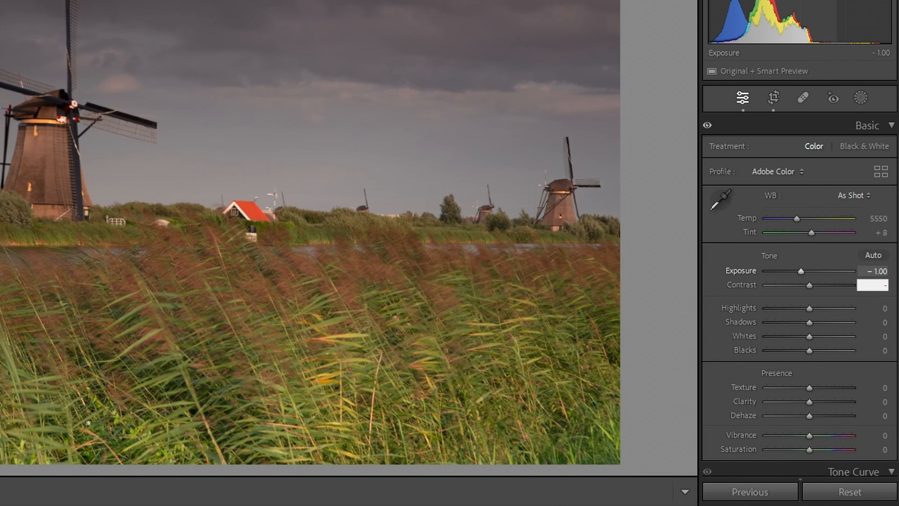
text(-40)
key(Return)
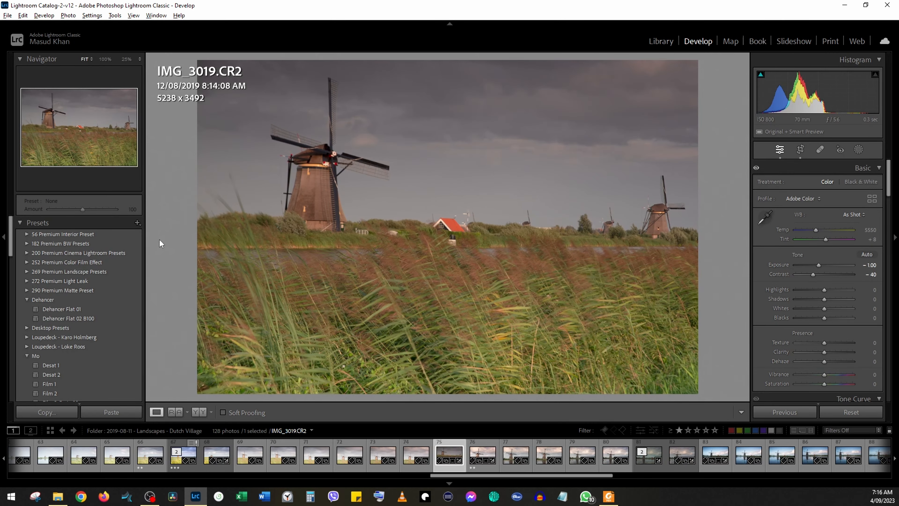
Step: Apply the Dehancer Flat 01 preset to the photo and raise Blacks to +100
key(alt+Tab)
key(alt+Tab)
click(62, 309)
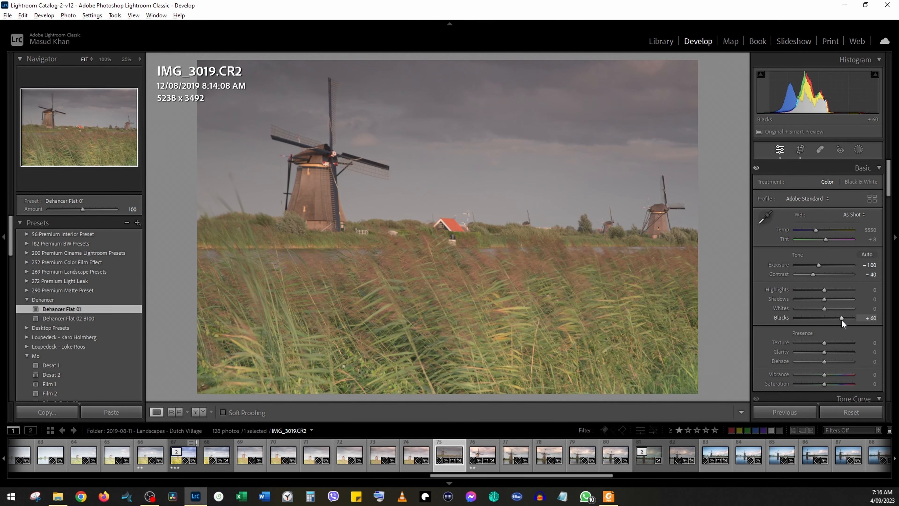
drag(842, 319, 862, 319)
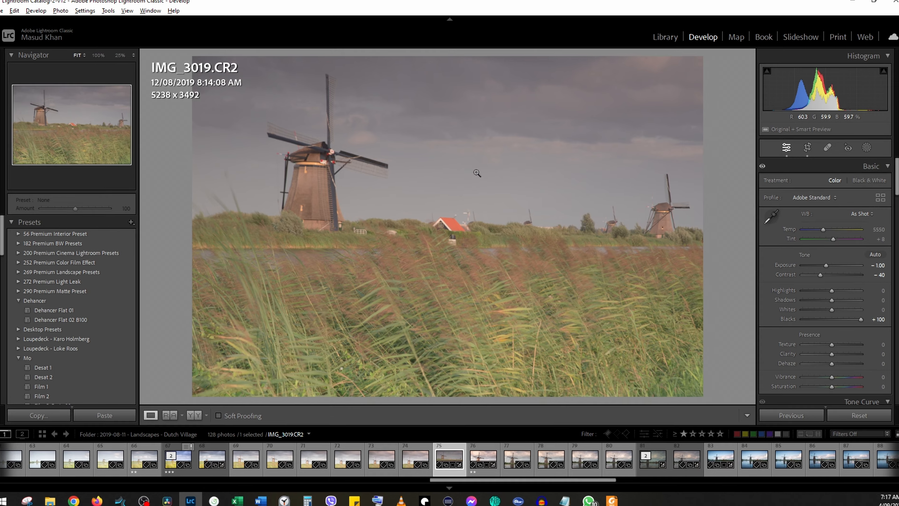
Step: Open a copy with Lightroom adjustments in the Dehancer plugin as a 16-bit sRGB TIFF at 240 resolution without compression
right_click(449, 177)
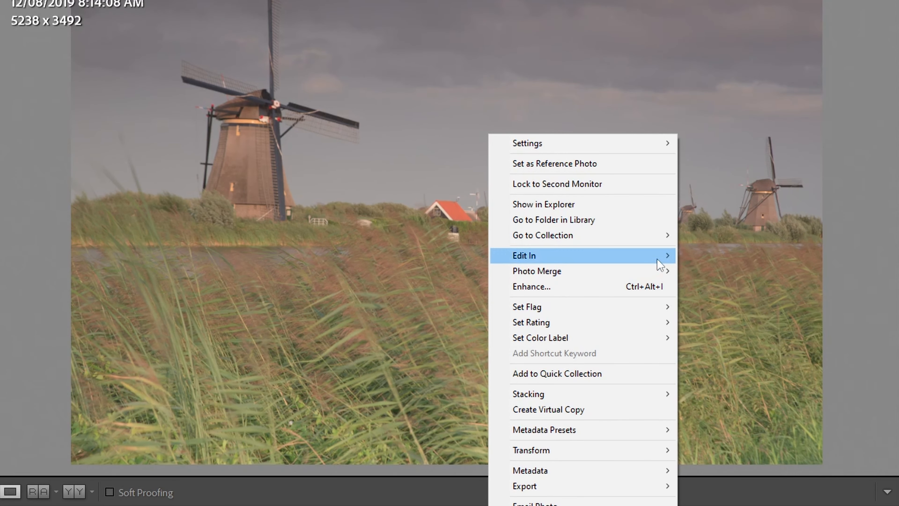
mouse_move(626, 256)
click(747, 276)
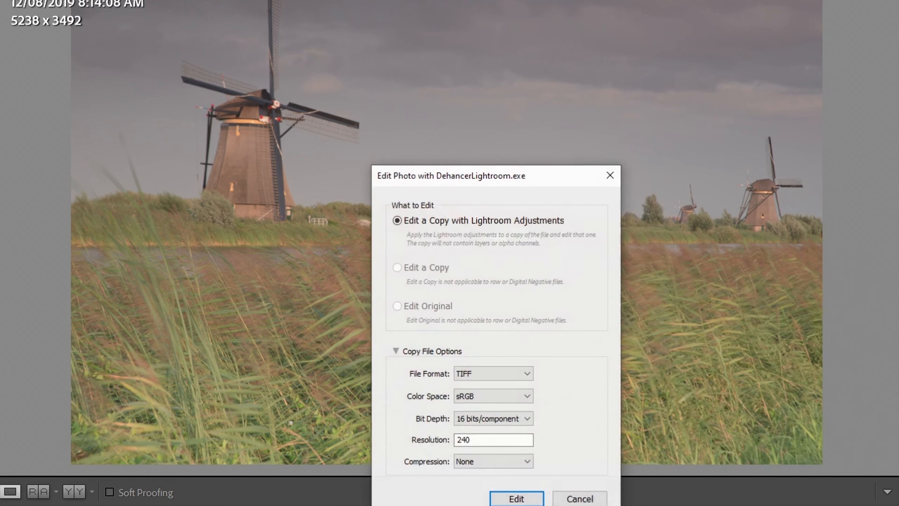
drag(550, 174, 530, 88)
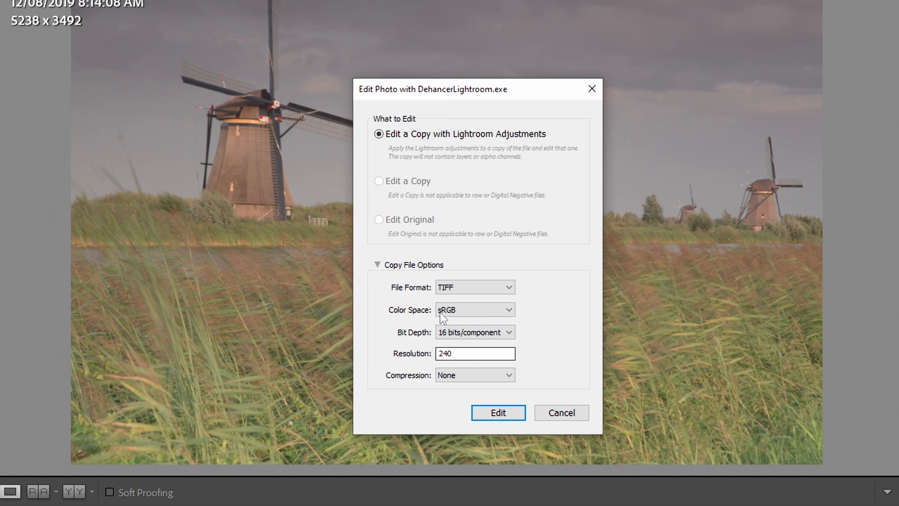
click(496, 412)
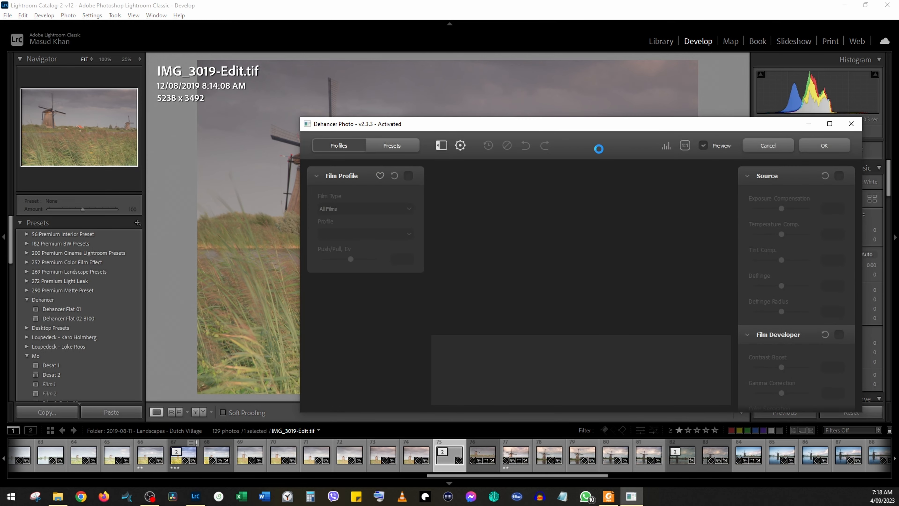
Step: Show the Dehancer presets in a maximized plugin window and toggle the preset sidebar off and on
click(416, 145)
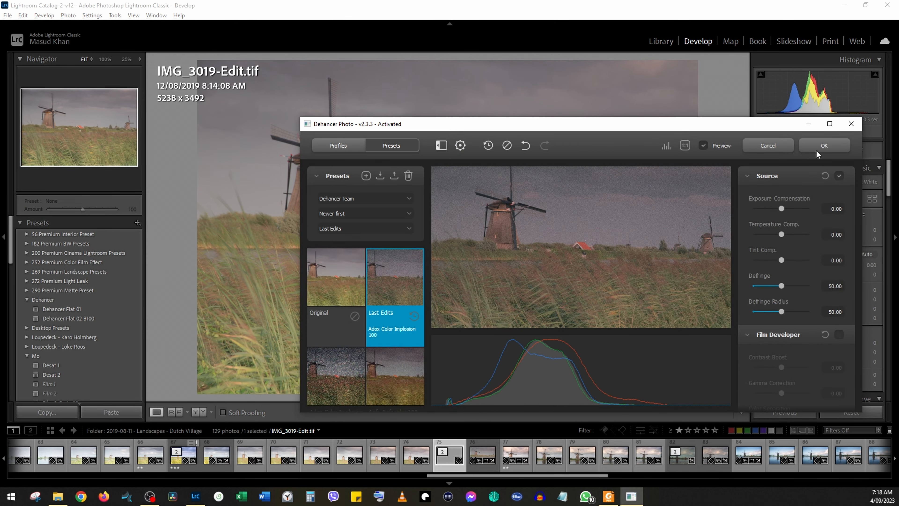
click(830, 125)
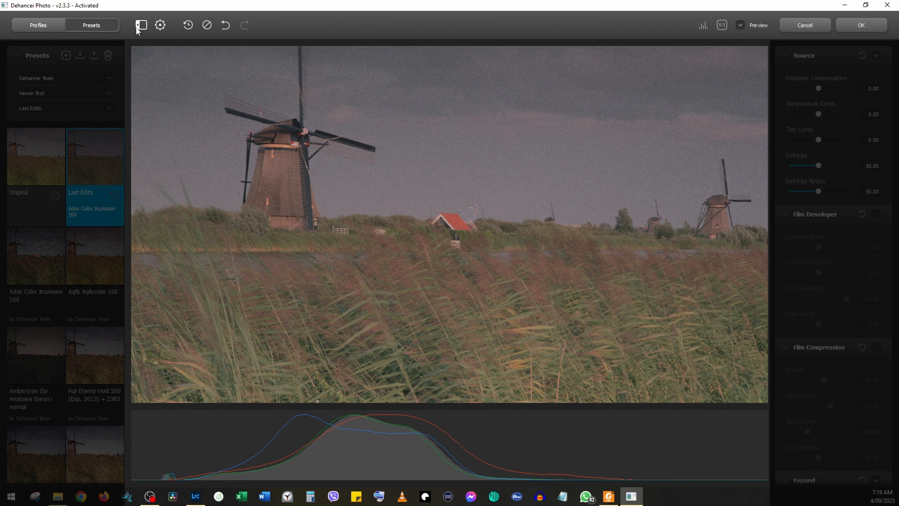
click(140, 25)
click(141, 25)
Step: Review the plugin's general settings, close them and reset all image adjustments to the defaults
click(160, 26)
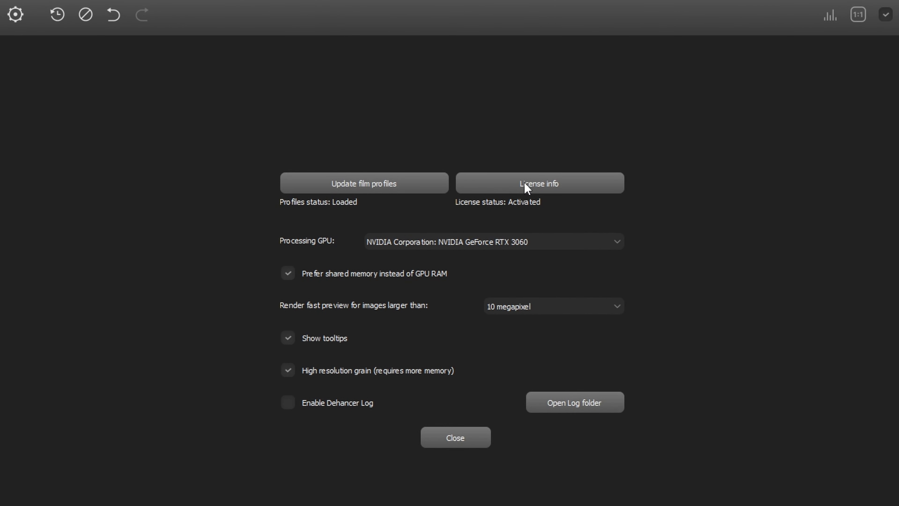
click(453, 437)
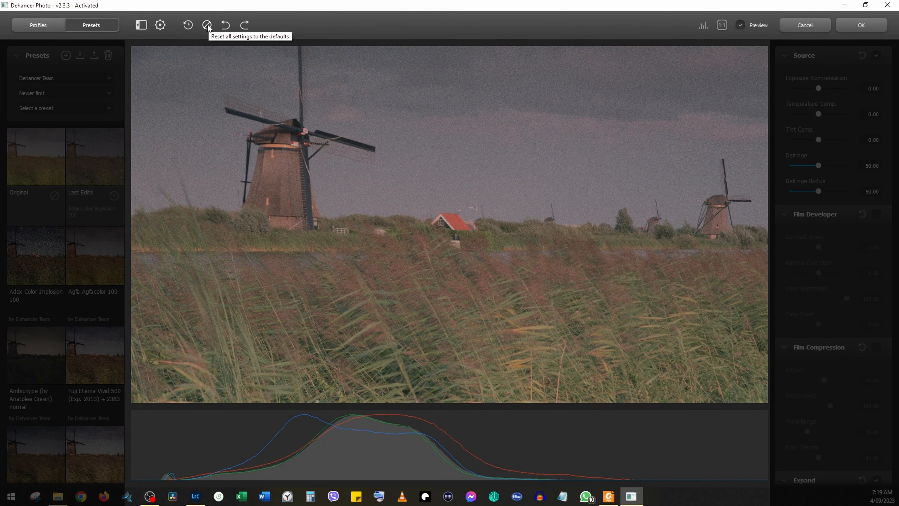
click(207, 25)
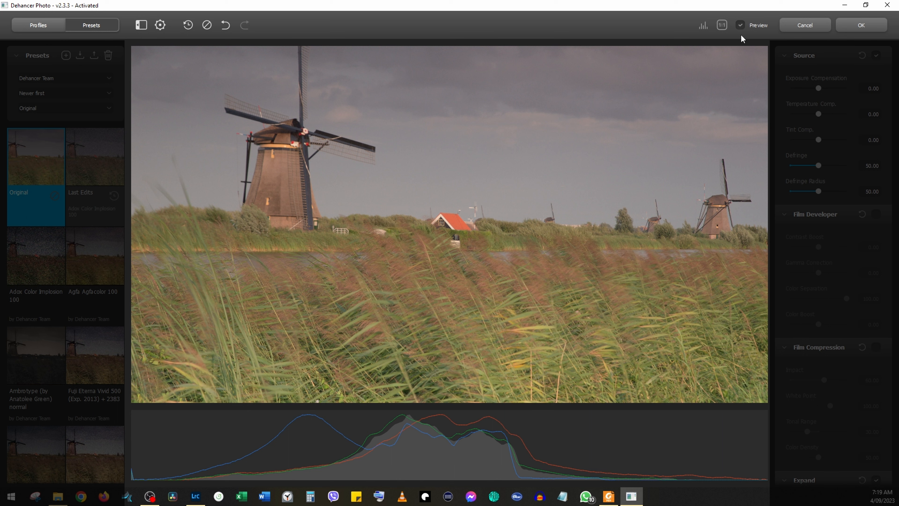
Step: Toggle the levels histogram below the image several times and leave it hidden
click(703, 30)
click(703, 30)
click(703, 30)
click(703, 30)
click(703, 30)
click(703, 30)
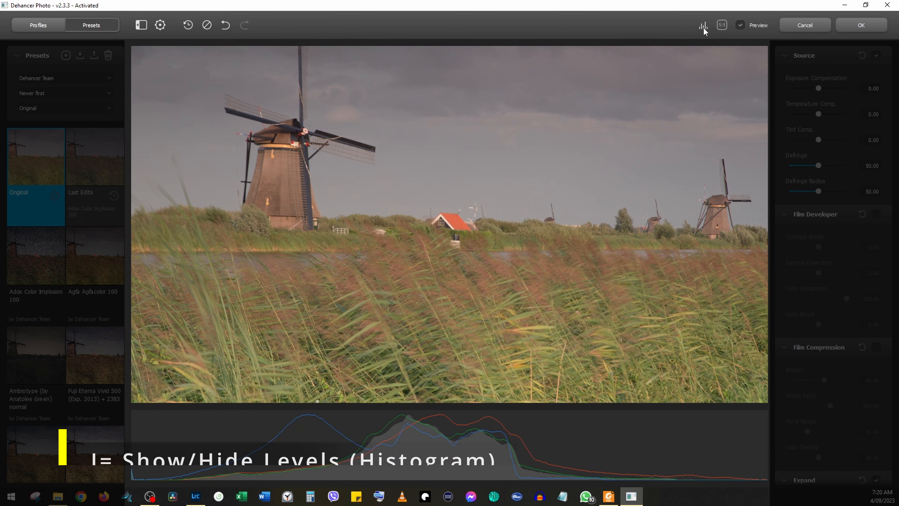
click(703, 30)
Step: Inspect the red-roofed house at 100% zoom and return to the view that fits the whole photo
scroll(553, 273, up, 3)
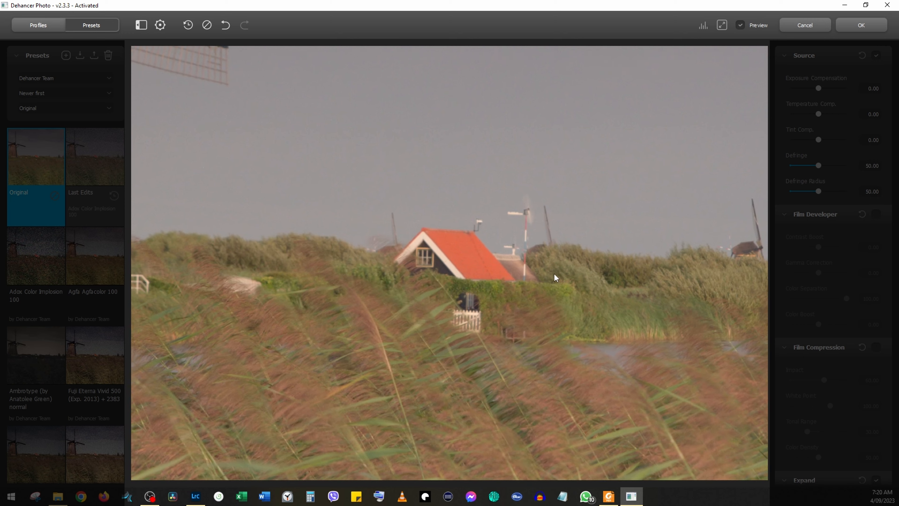
scroll(554, 274, down, 3)
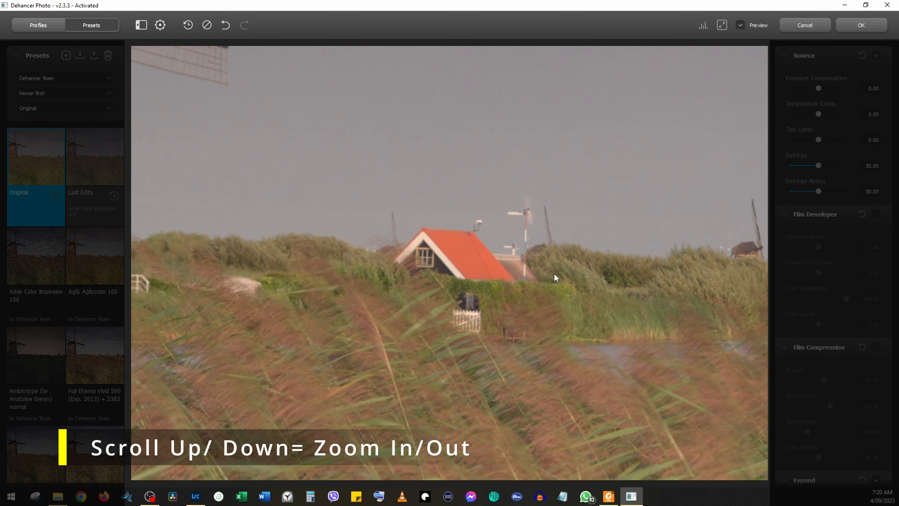
click(722, 25)
double_click(431, 265)
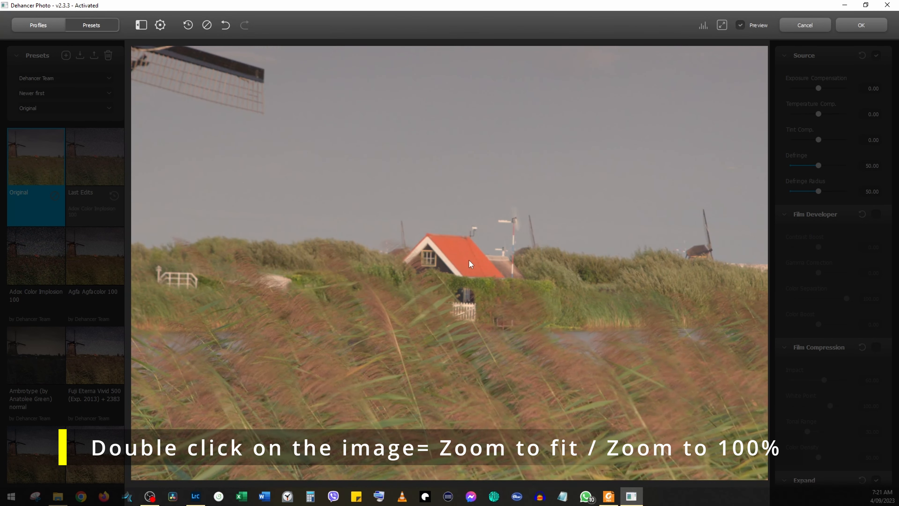
double_click(469, 264)
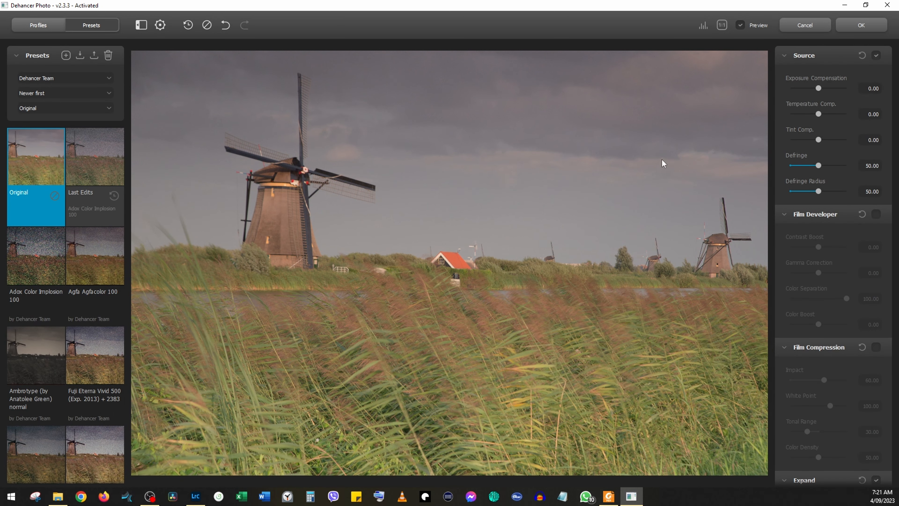
Step: Set the source Exposure Compensation to 0.45 and compare the photo before and after the adjustment
drag(818, 88, 822, 88)
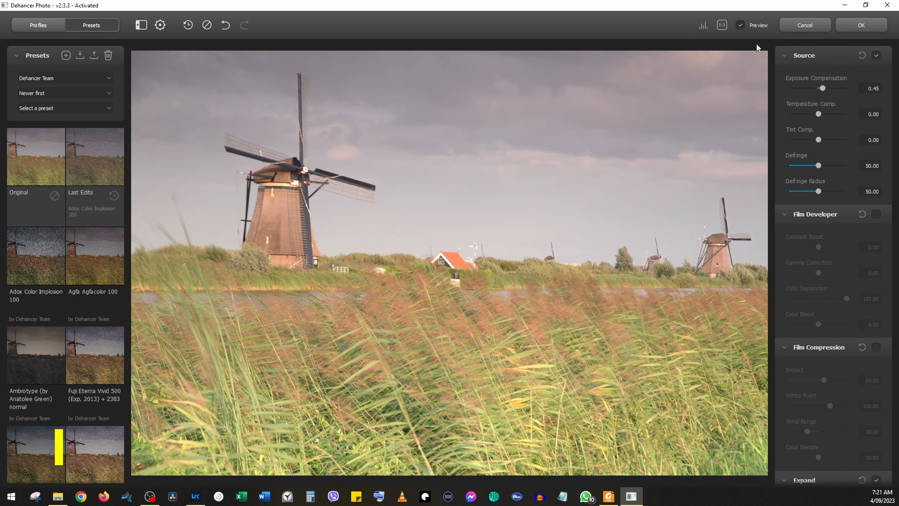
click(740, 26)
click(740, 26)
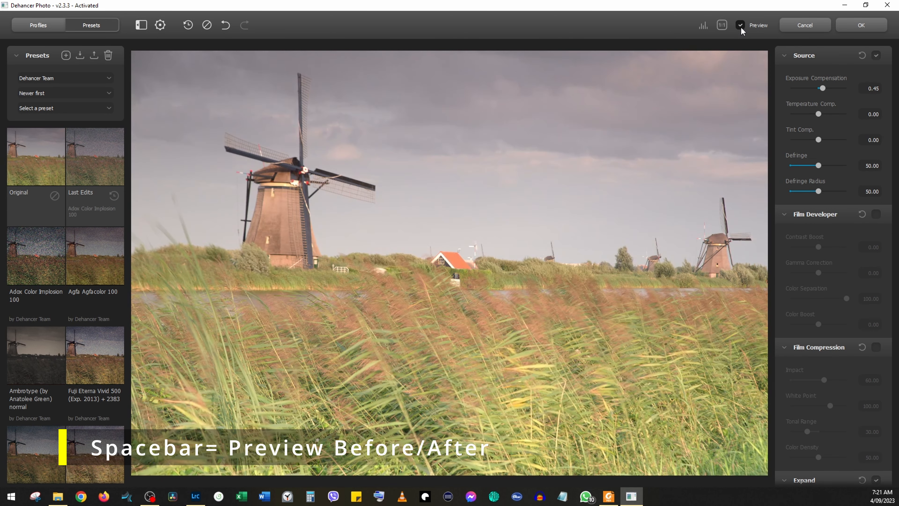
click(741, 26)
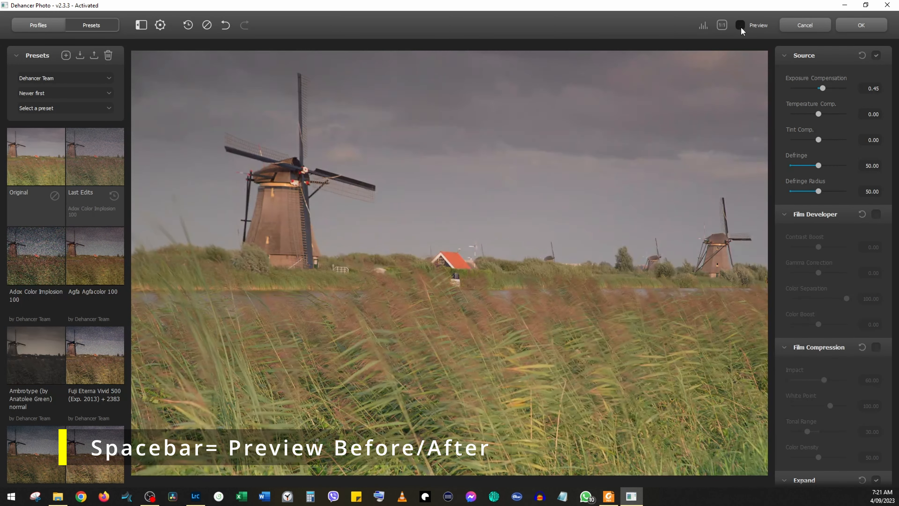
click(741, 25)
click(740, 25)
click(740, 25)
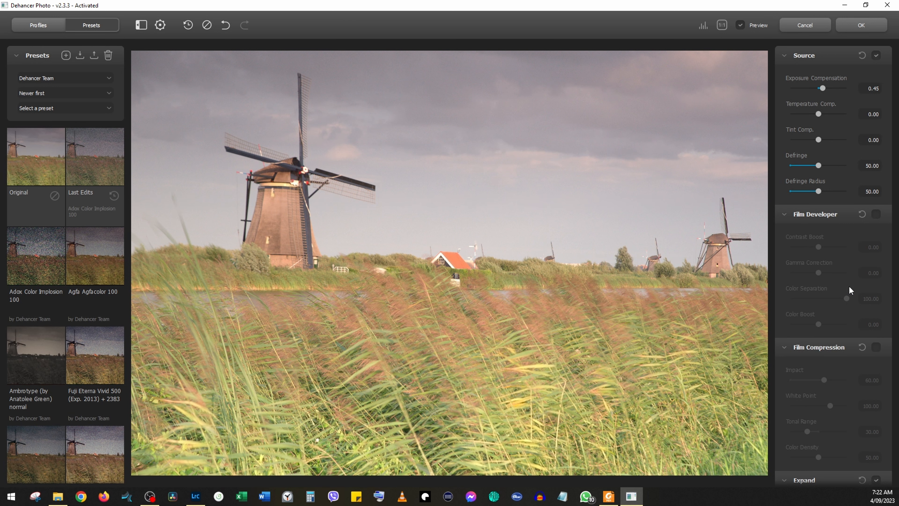
Step: Enable the Film Profile tool and try Agfa Agfacolor 100, Agfacolor Portrait XPS 160 and Agfacolor XRS 200 (Exp. 1991)
scroll(848, 286, down, 8)
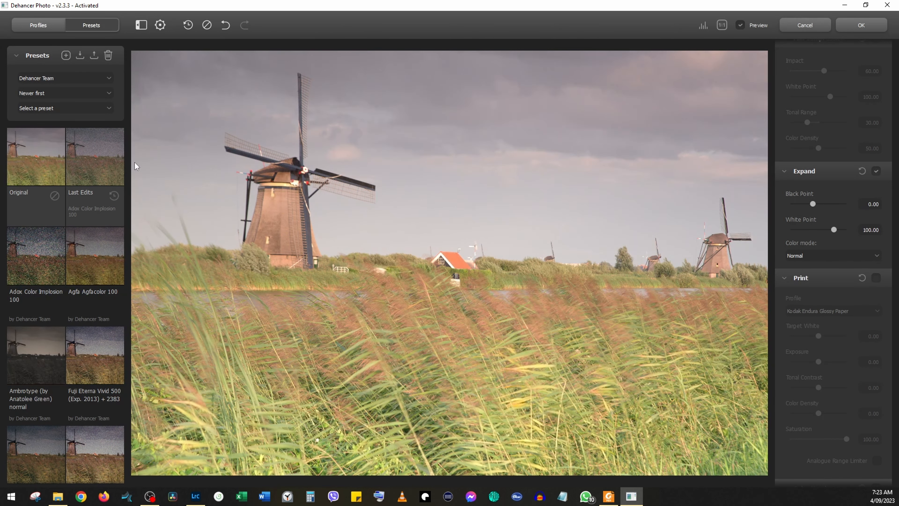
click(61, 26)
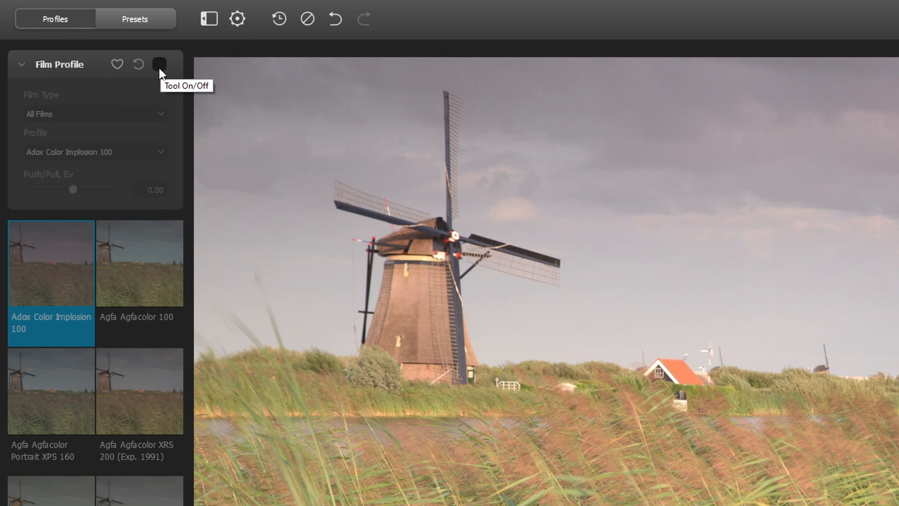
click(159, 67)
click(142, 266)
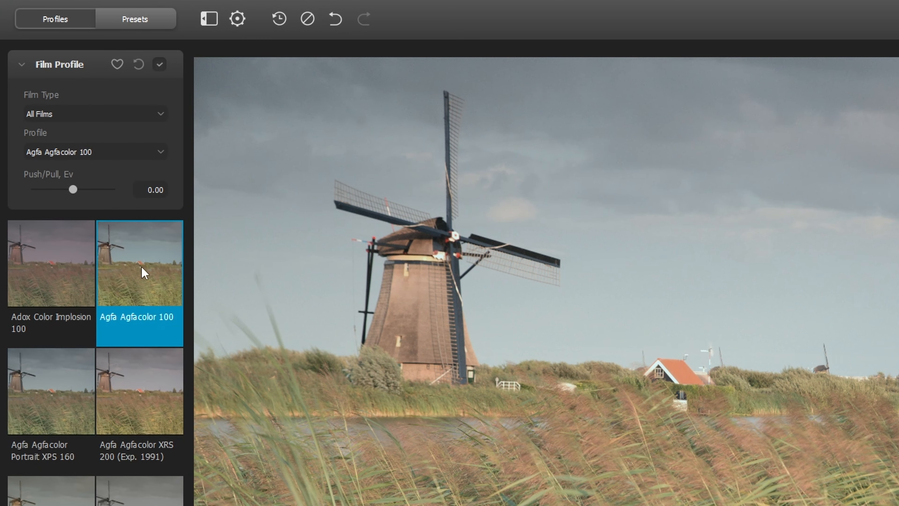
click(63, 381)
click(145, 381)
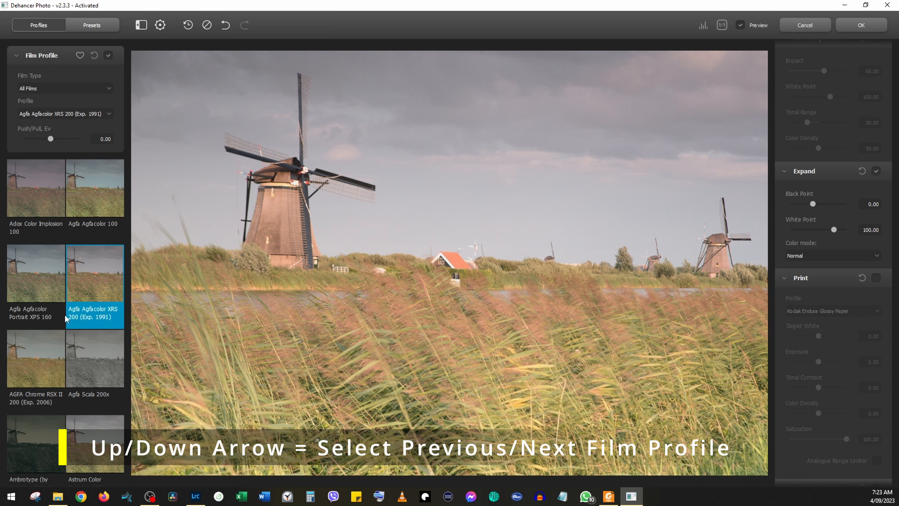
Step: Cycle through the film profiles to choose Fujichrome Velvia 100, and hide the profile sidebar
key(Up)
key(Down)
key(Down)
key(Down)
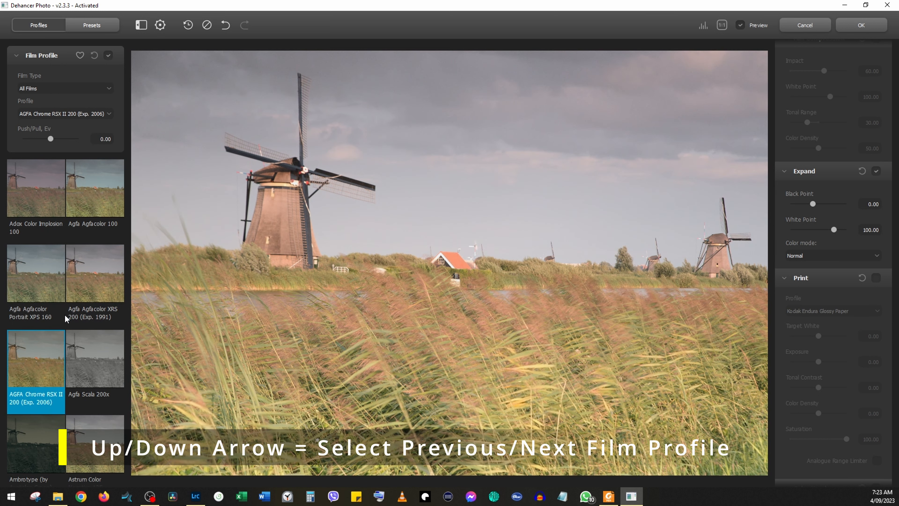
key(Down)
key(Down)
key(Down)
key(Down)
key(Down)
key(Down)
key(Down)
key(Down)
key(Down)
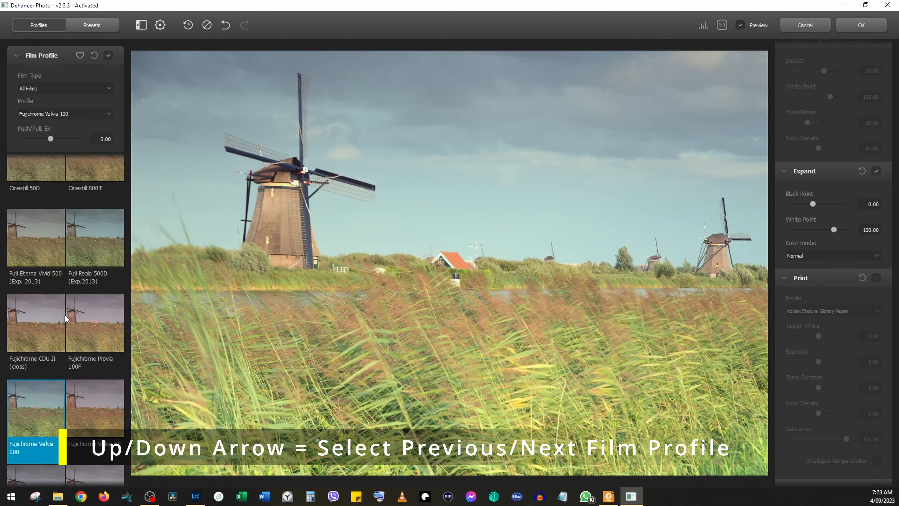
key(Down)
key(Up)
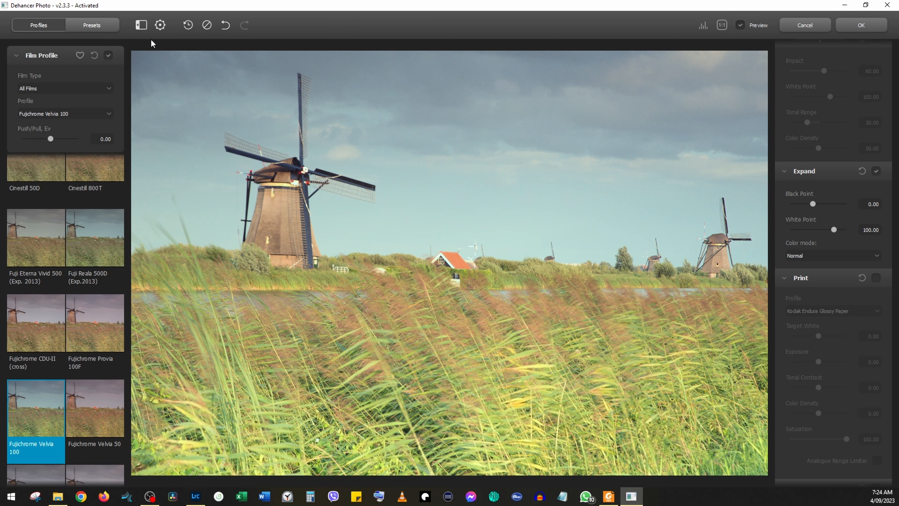
click(141, 26)
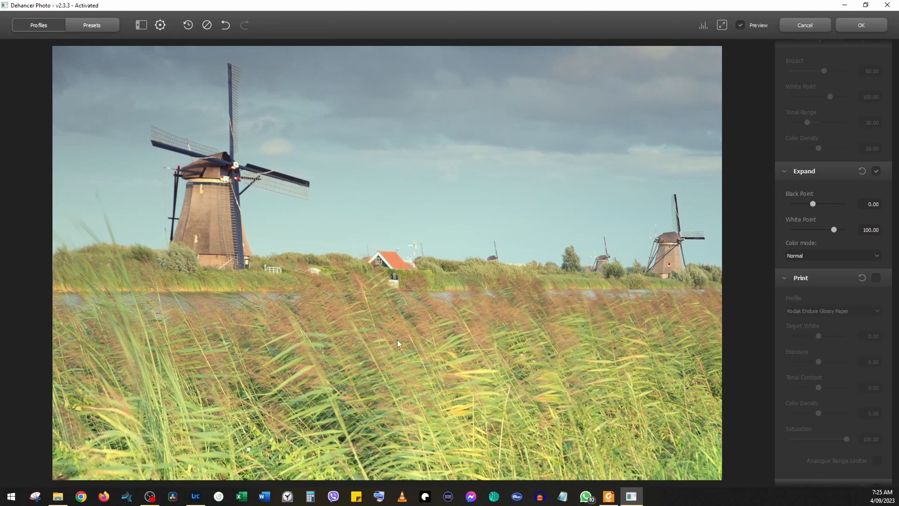
Step: Set the source Temperature Comp. to 11.67 and try a slightly lower Tint Comp
scroll(841, 93, up, 5)
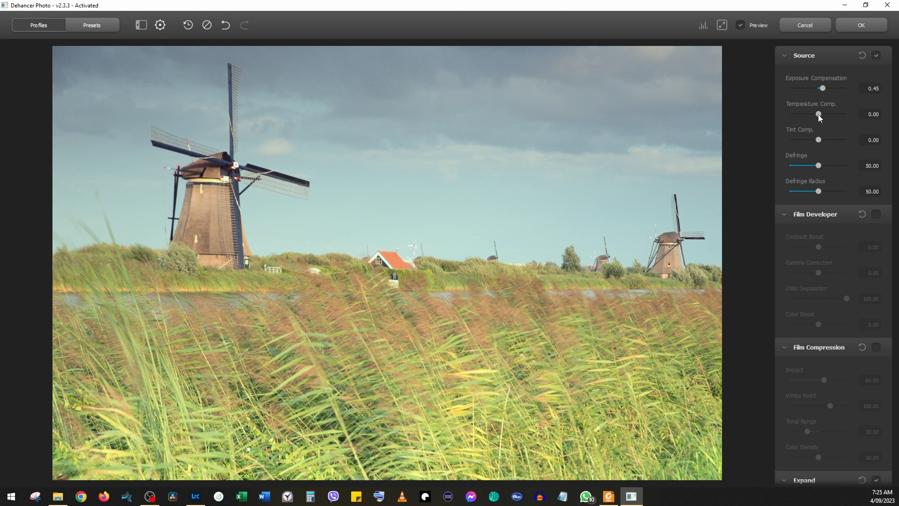
drag(818, 114, 822, 115)
drag(818, 140, 815, 140)
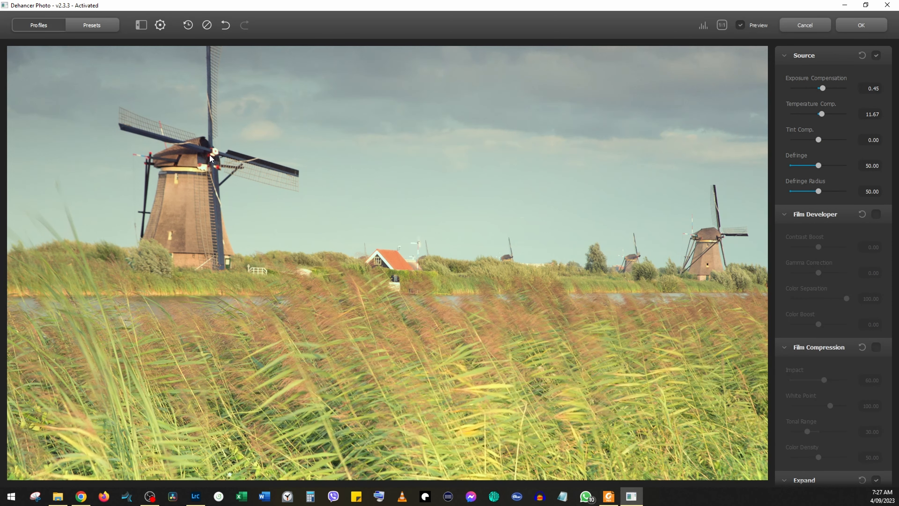
Step: Inspect the large windmill's sails up close, set the source Defringe to 73.33, and return to the full photo
scroll(209, 156, up, 7)
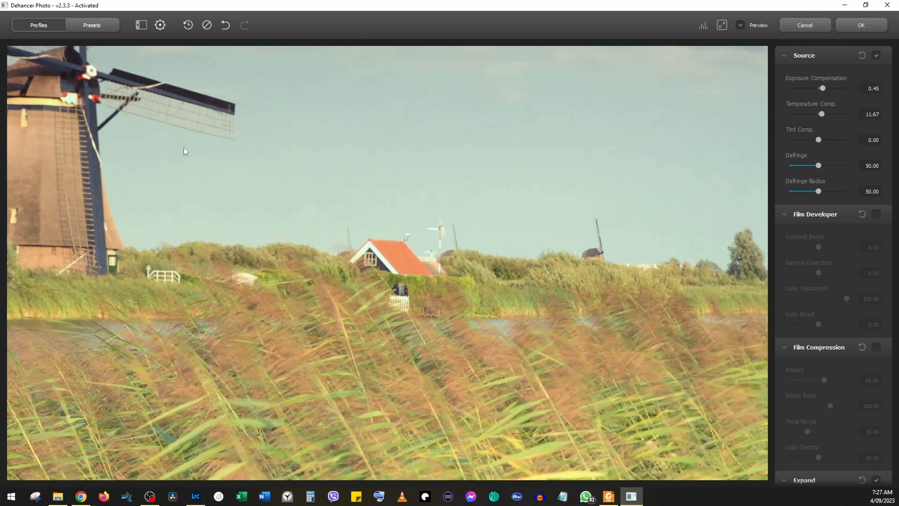
drag(127, 138, 283, 199)
scroll(329, 161, up, 1)
drag(330, 161, 329, 268)
scroll(328, 270, up, 1)
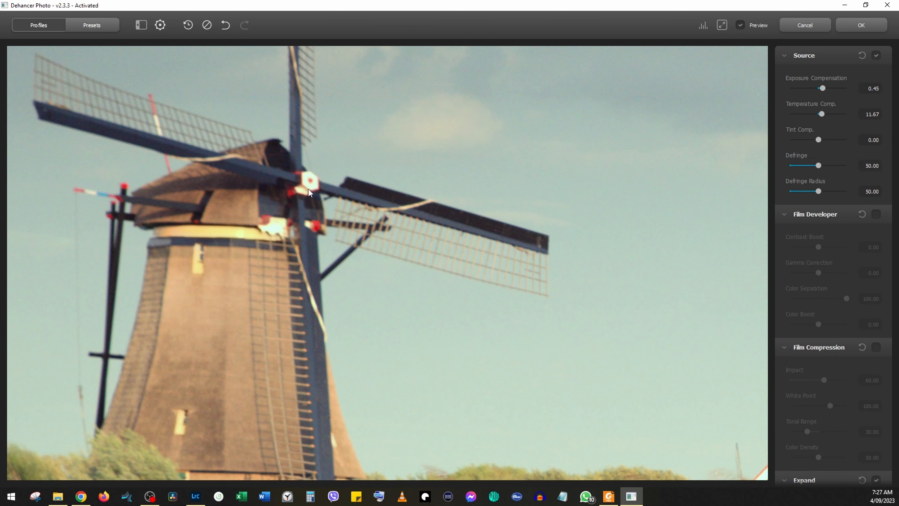
drag(308, 188, 286, 177)
scroll(286, 177, up, 1)
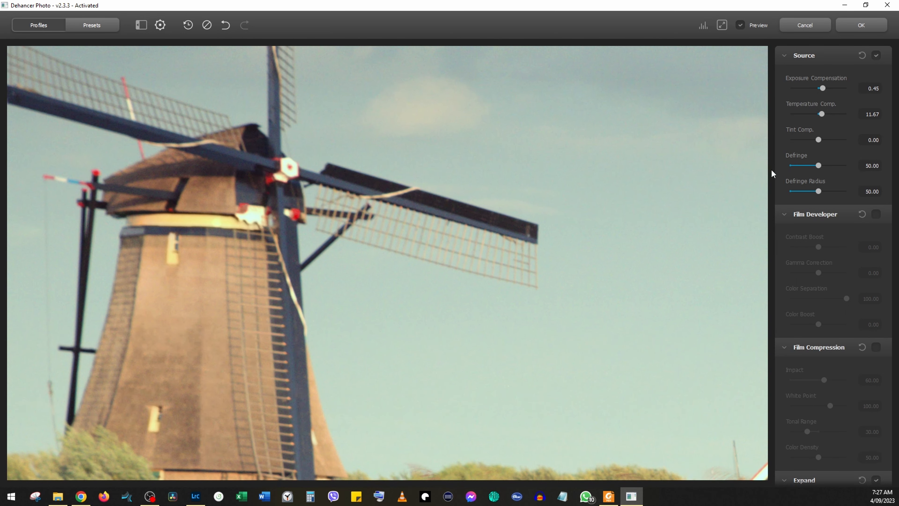
drag(818, 165, 832, 165)
click(401, 233)
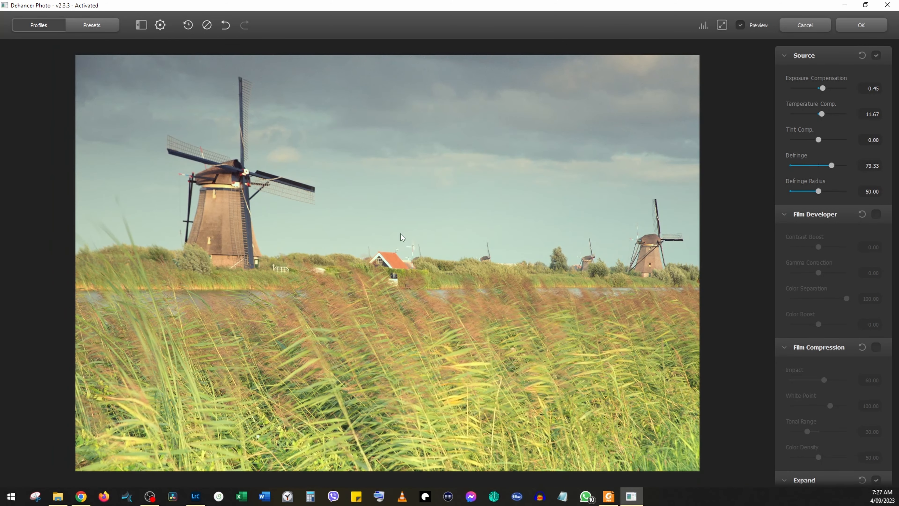
Step: Enable Film Compression and set its Impact to 20
scroll(847, 350, down, 1)
click(876, 319)
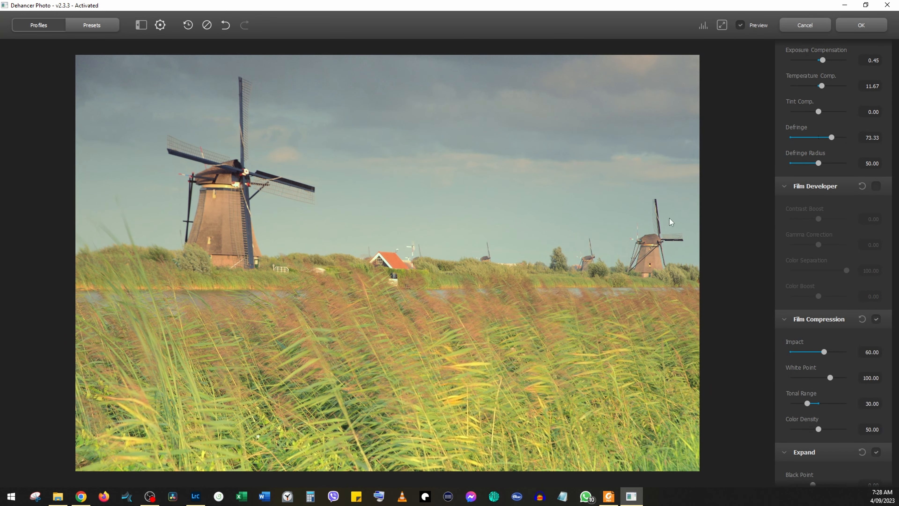
scroll(821, 248, down, 2)
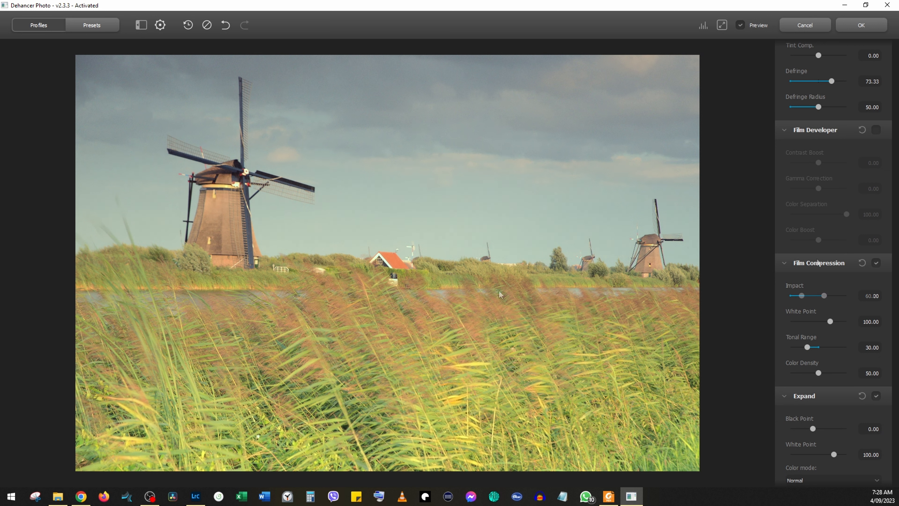
scroll(842, 341, down, 3)
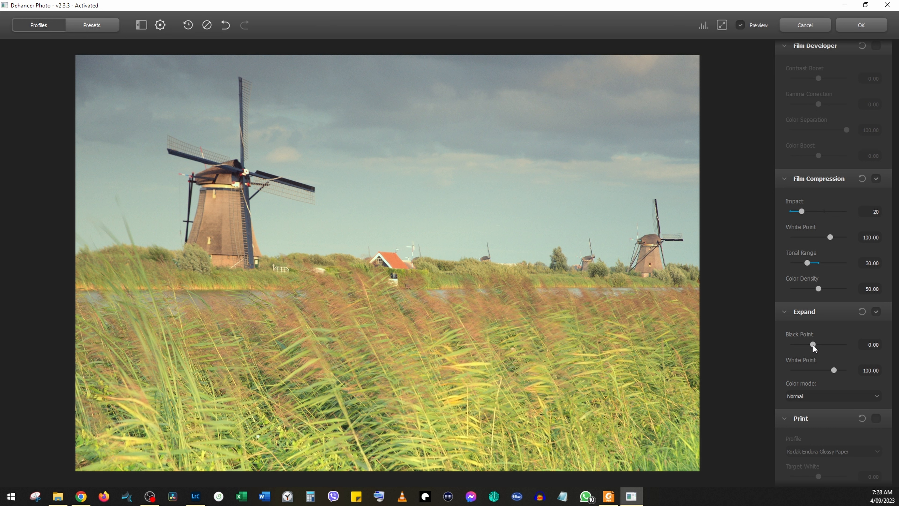
Step: Set Expand's Black Point to 9.58 and White Point to 93.00, and compare the photo with the tool off and on
drag(813, 344, 821, 341)
drag(833, 372, 823, 344)
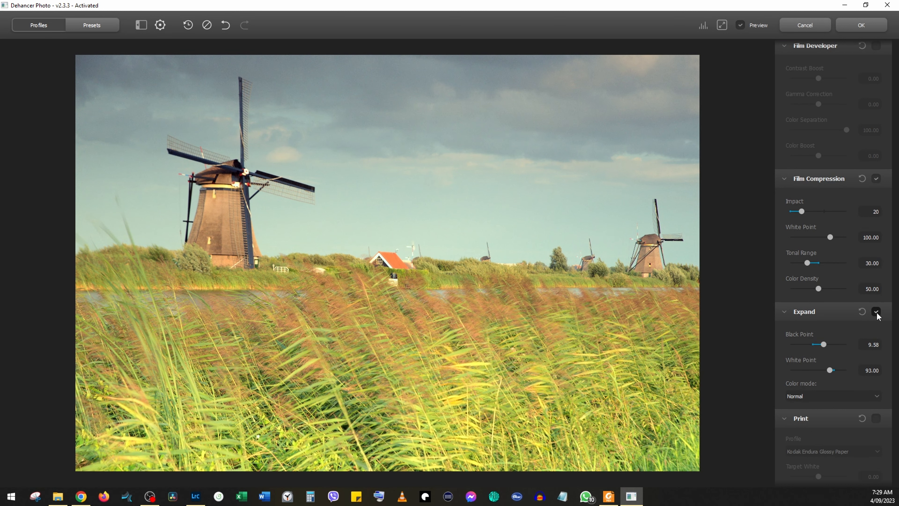
click(876, 312)
click(876, 312)
click(876, 312)
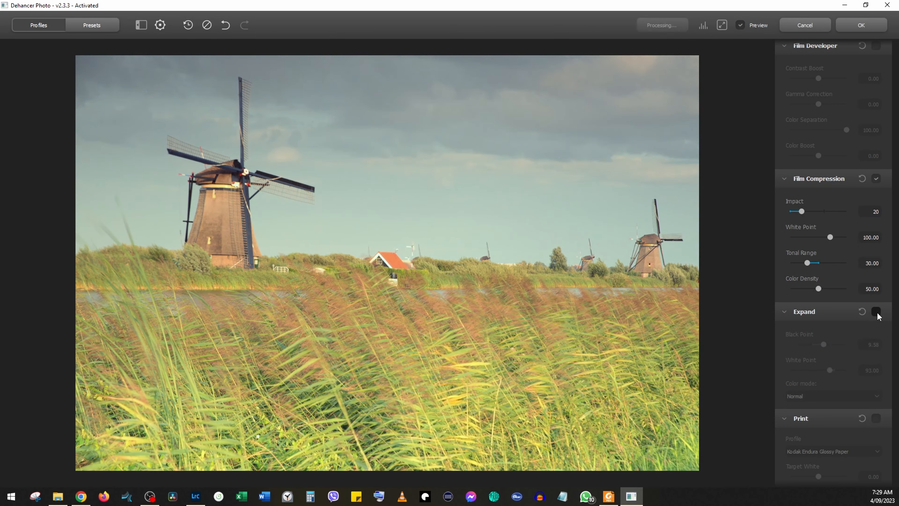
click(876, 312)
Step: Change Expand's color mode to Luma, compare the effect off and on, and reduce the Black Point to 6.25
scroll(876, 312, down, 1)
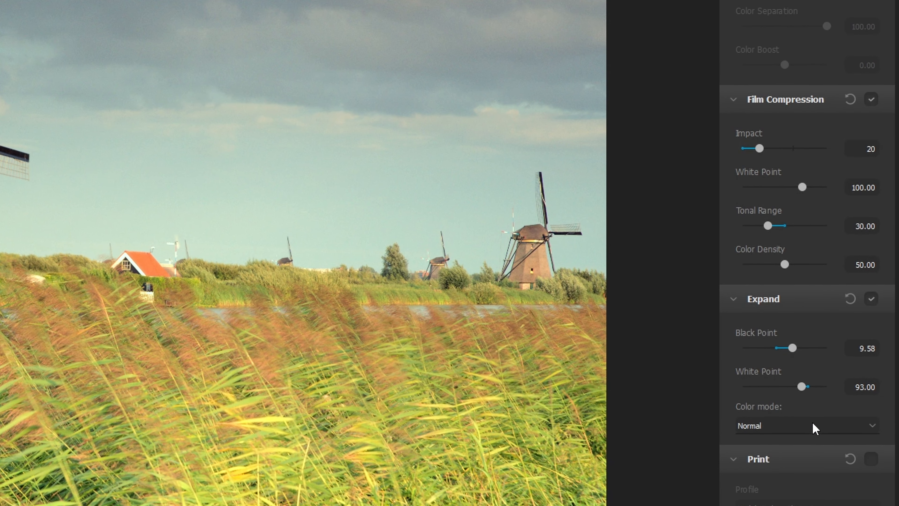
click(830, 387)
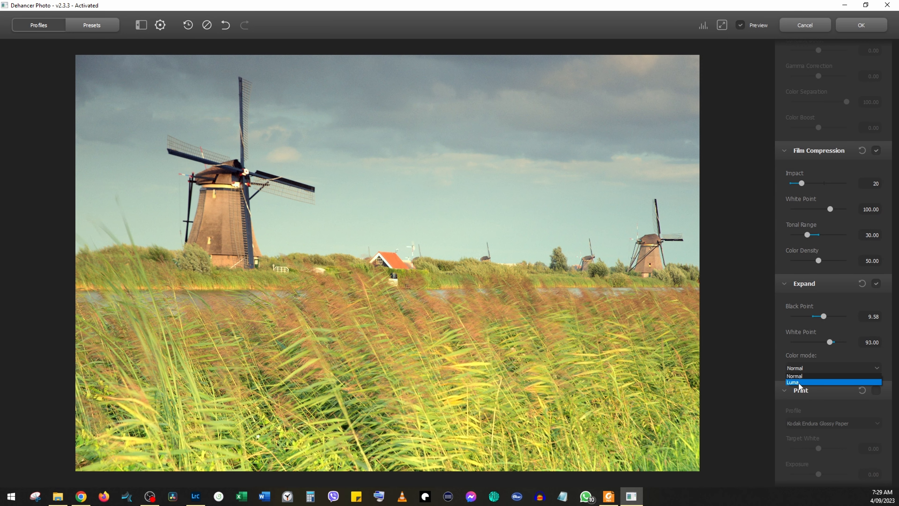
click(800, 382)
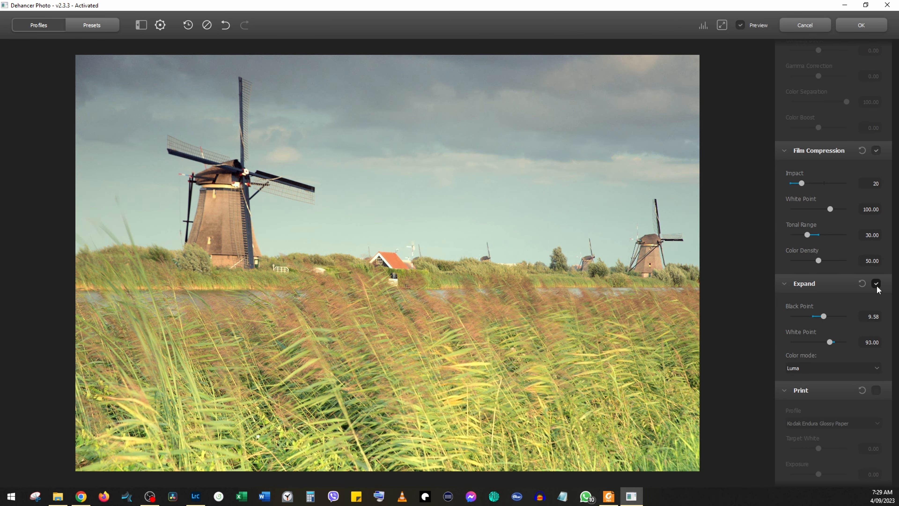
click(876, 285)
click(876, 283)
Step: Enable Print and try the Linear, Cineon Film Log and Fujifilm 3513 Print film profiles before choosing Kodak Endura Glossy Paper
scroll(846, 249, down, 4)
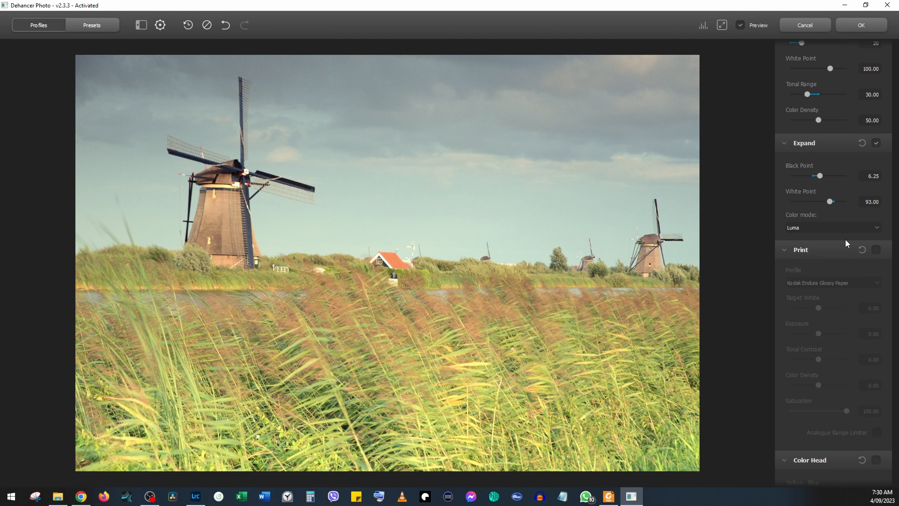
click(876, 249)
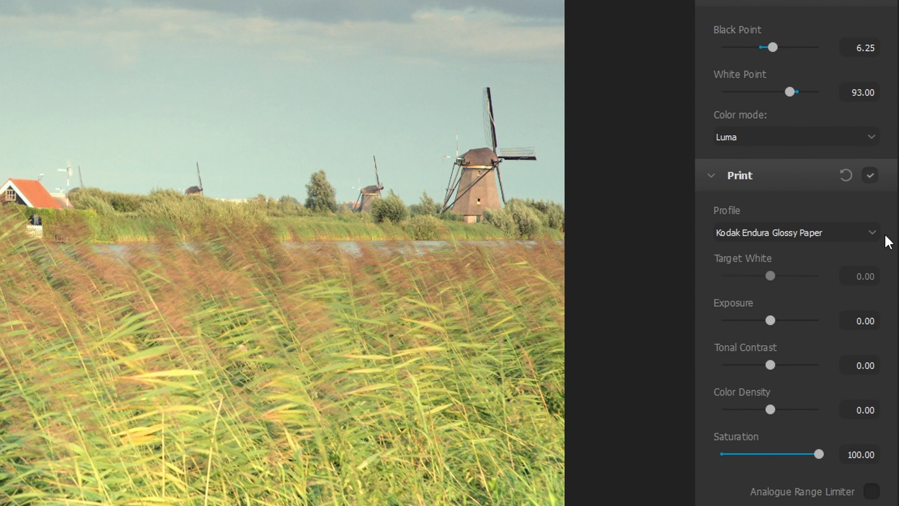
click(876, 237)
click(823, 248)
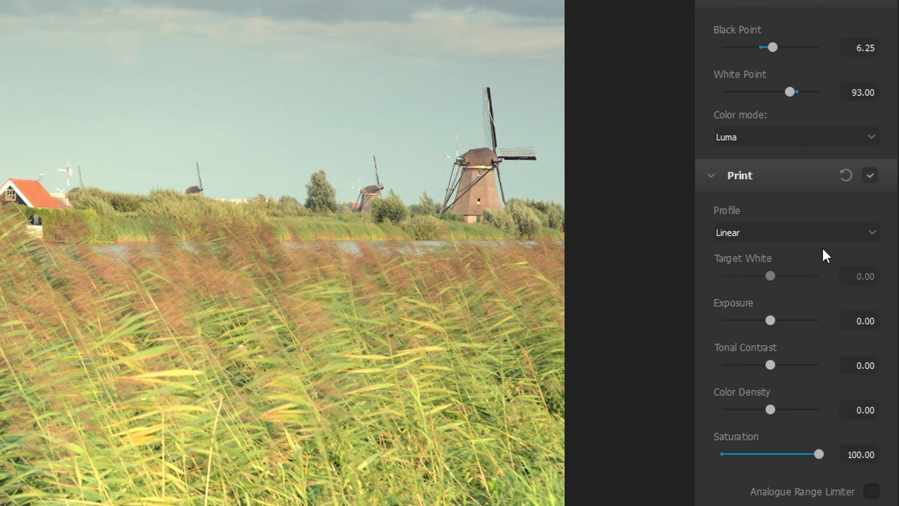
scroll(791, 234, down, 2)
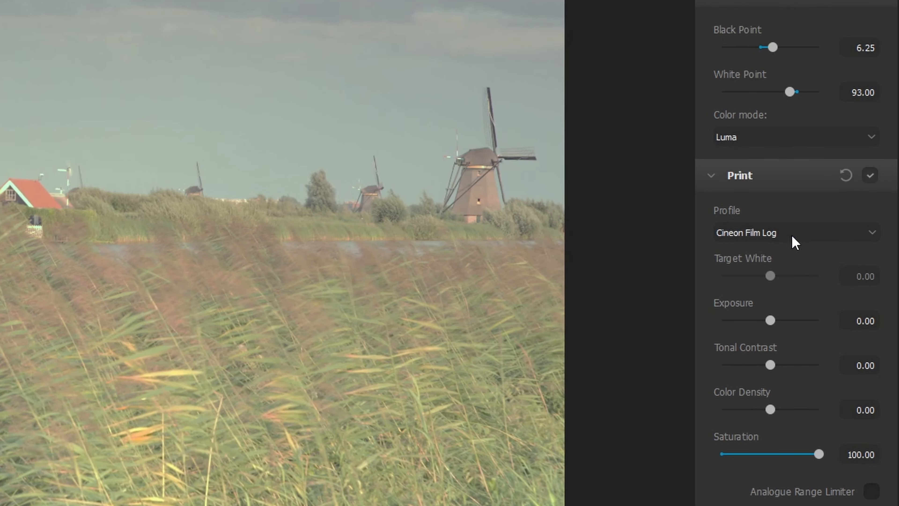
click(794, 187)
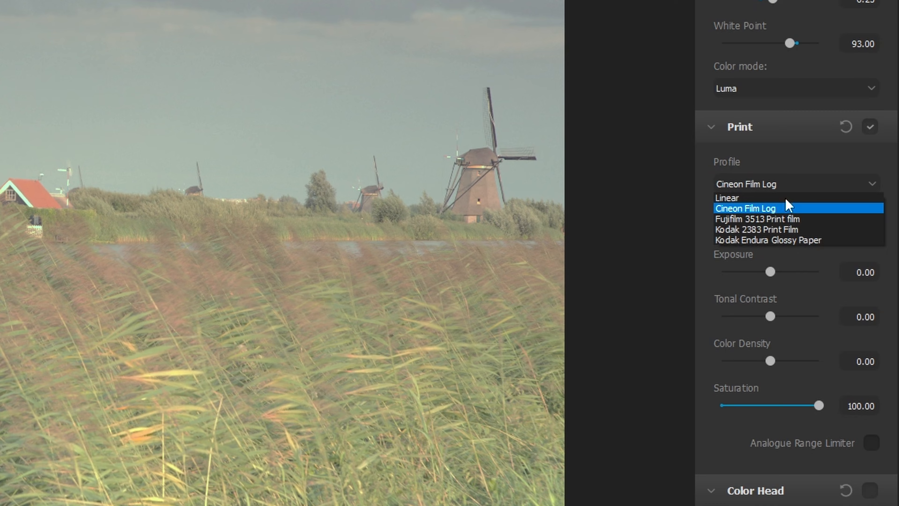
click(785, 216)
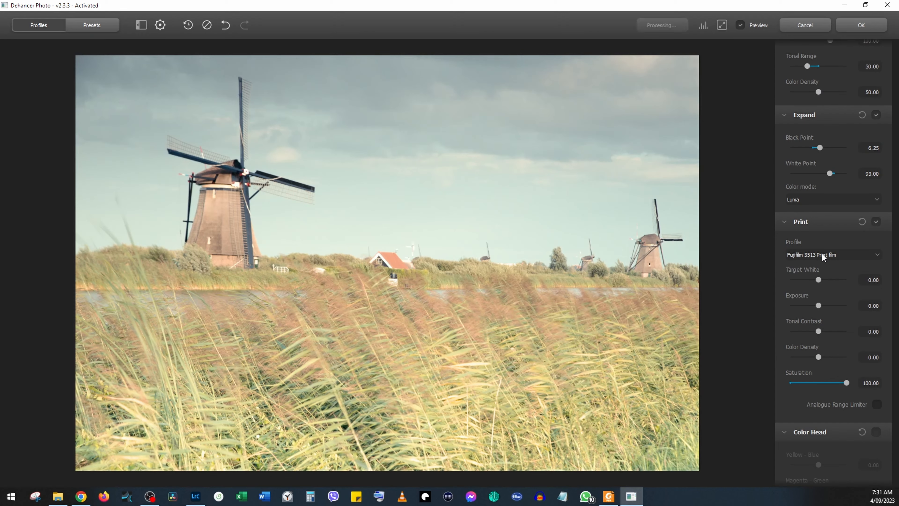
scroll(822, 253, down, 1)
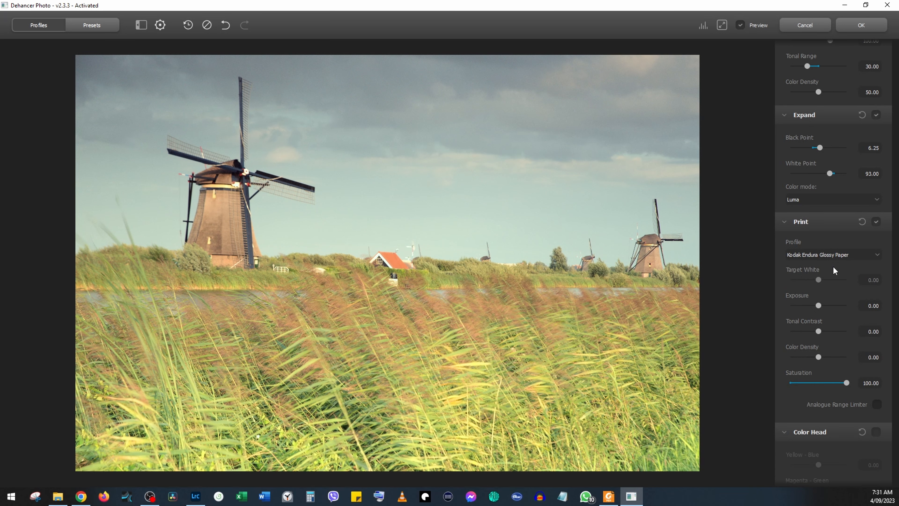
Step: Enable Color Head with Cyan-Red -15.00, Magenta-Green -2.50 and Yellow-Blue -3.33, and compare the photo with it off and on
scroll(832, 263, down, 3)
scroll(844, 249, down, 3)
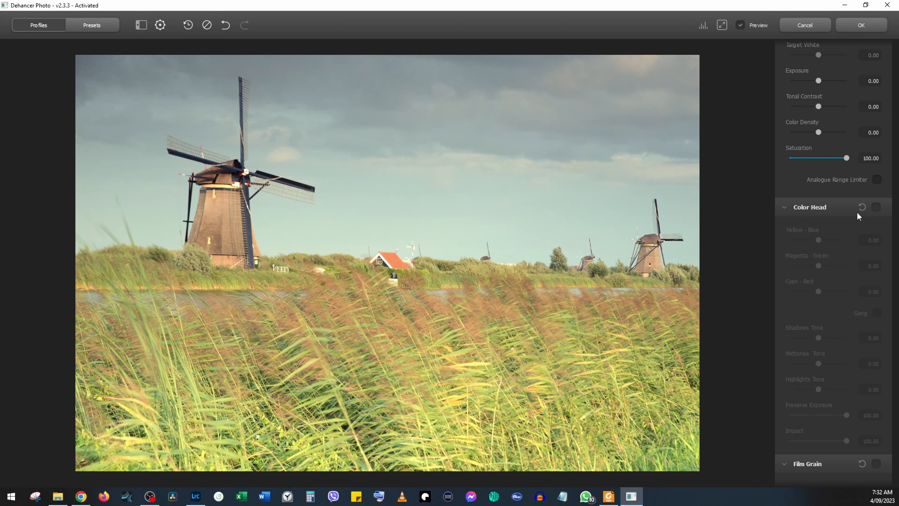
click(876, 208)
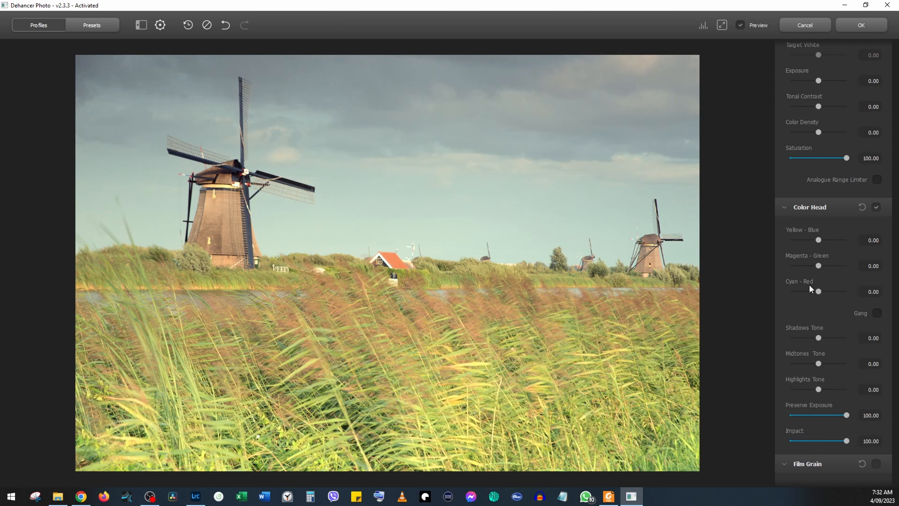
drag(819, 292, 812, 292)
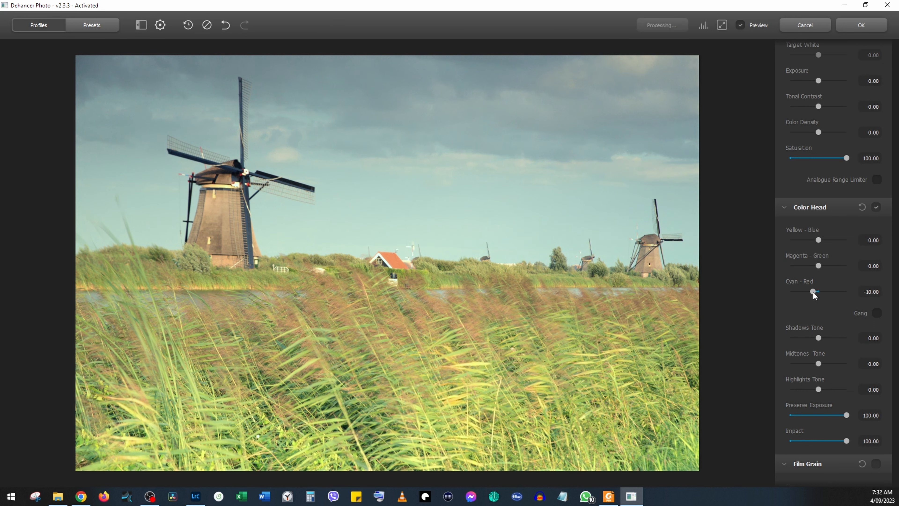
drag(811, 292, 810, 292)
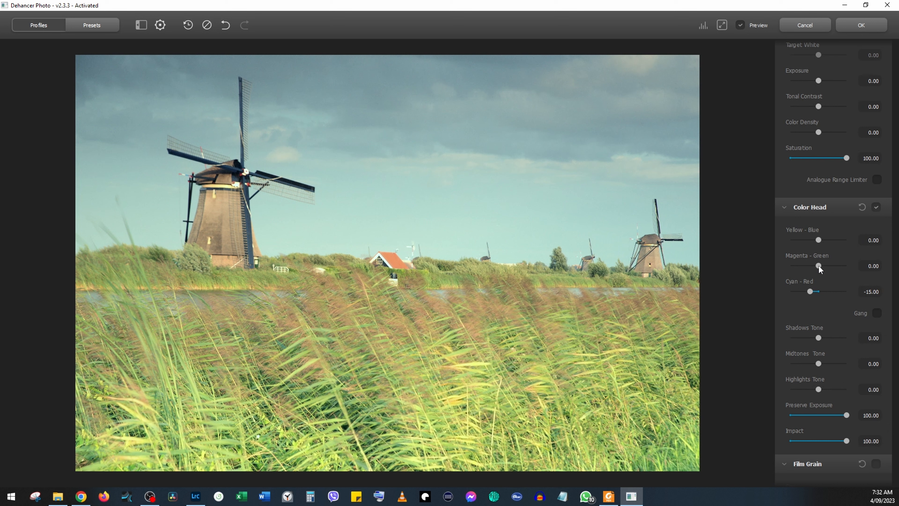
drag(818, 264, 816, 265)
drag(818, 240, 817, 239)
click(876, 207)
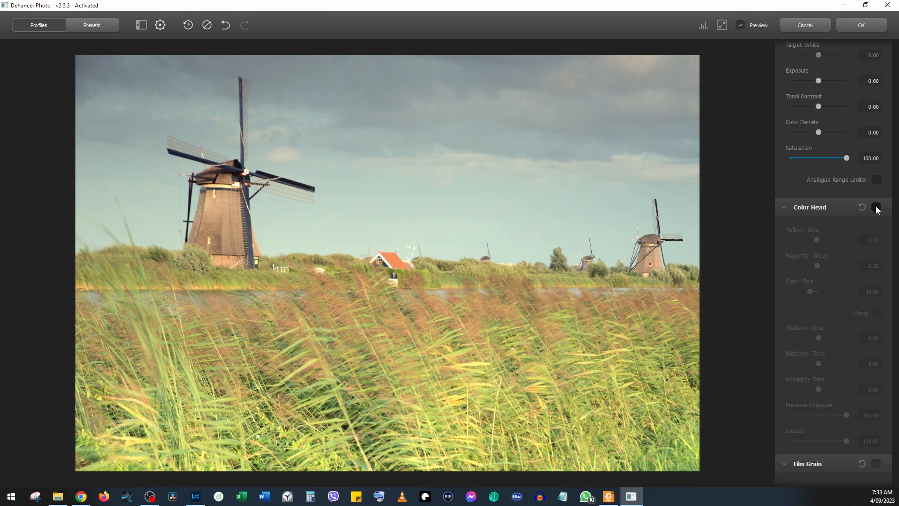
click(876, 208)
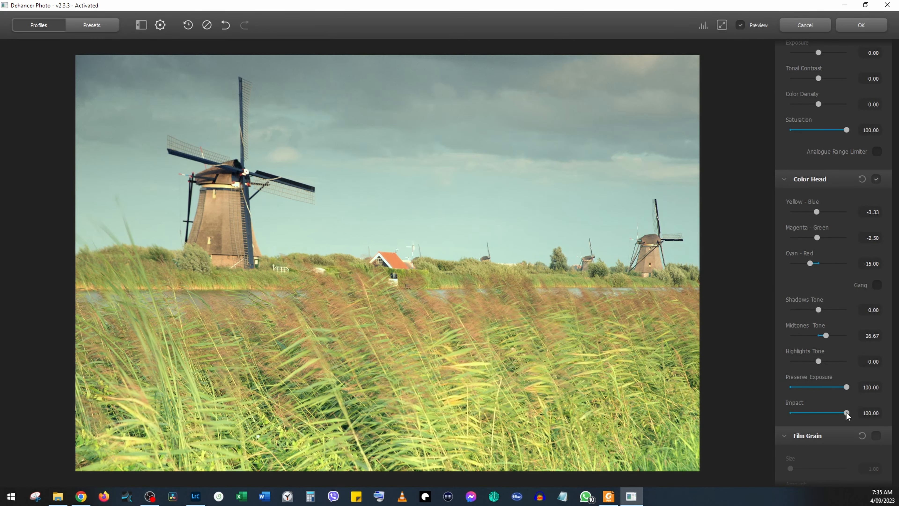
Step: Set Color Head's Midtones Tone to 26.67 and Impact to 85.00, and compare the effect off and on
drag(847, 415, 841, 413)
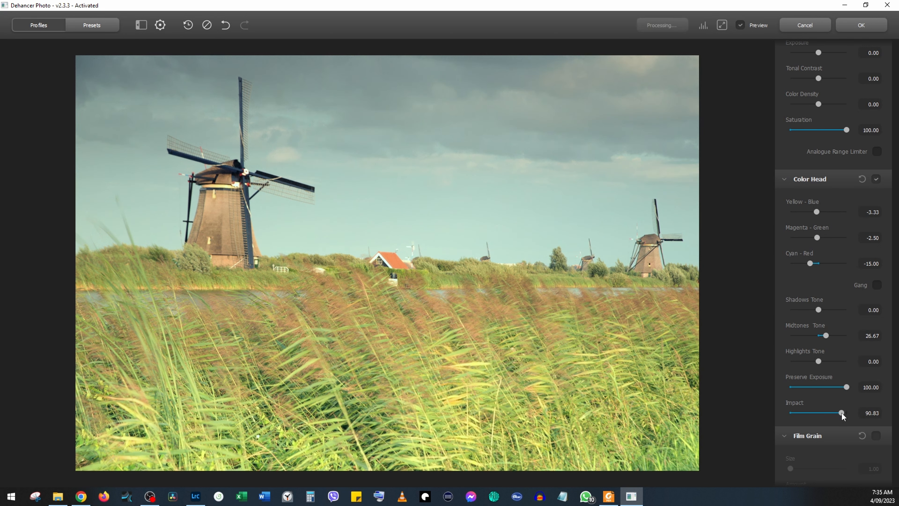
click(876, 179)
click(876, 179)
Step: Enable Film Grain and set its film type to Positive
scroll(842, 298, down, 5)
scroll(842, 300, down, 2)
click(876, 210)
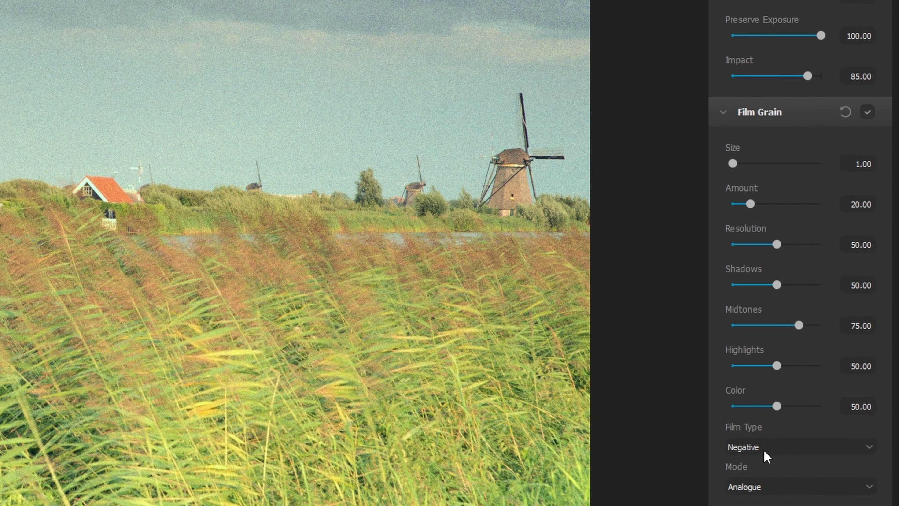
click(746, 446)
click(747, 468)
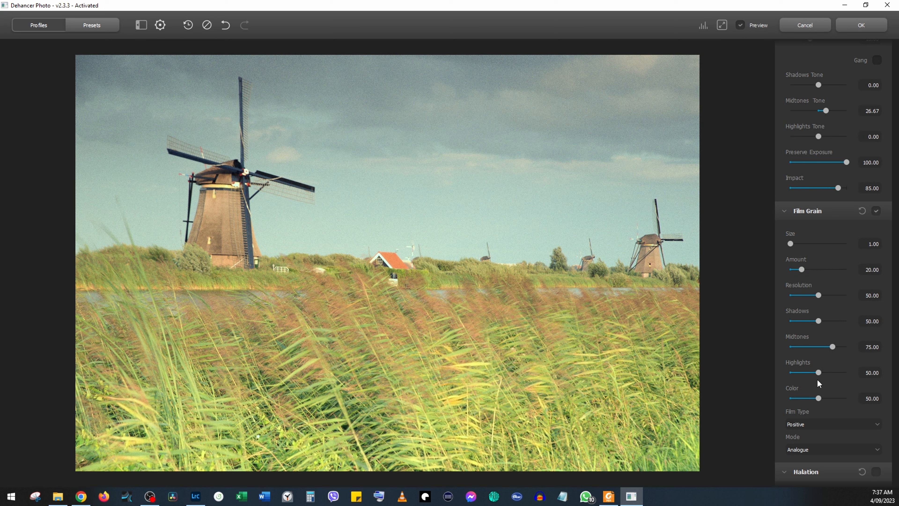
Step: Try a Film Grain Highlights value of 23.33 and reset it to the default
drag(818, 373, 803, 372)
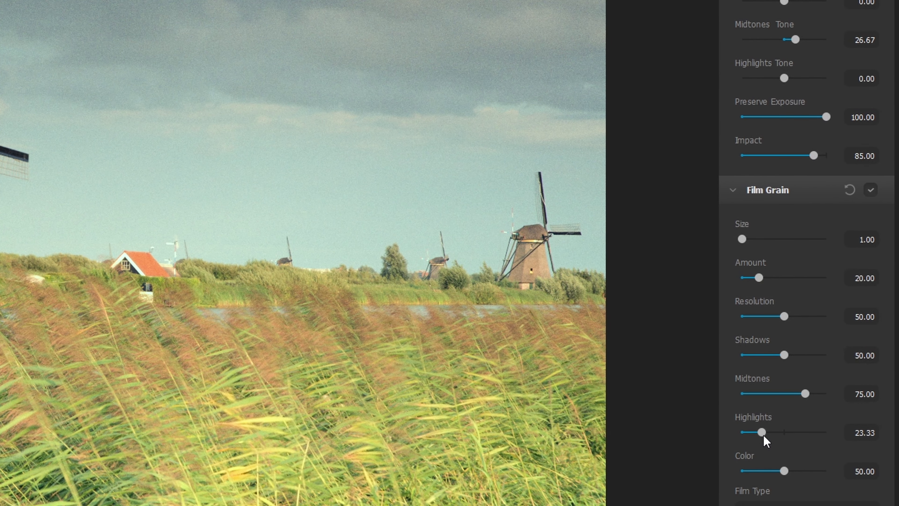
drag(763, 437, 764, 437)
double_click(762, 437)
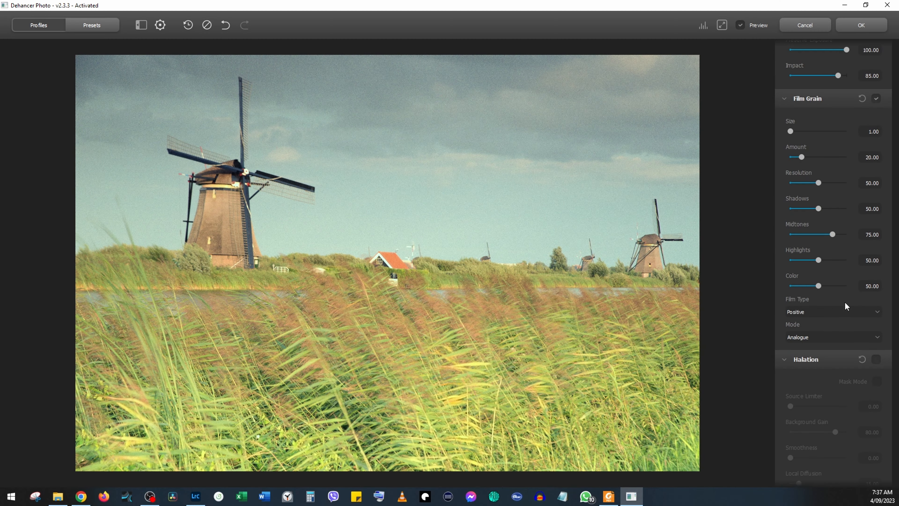
Step: Enable Halation and compare it off and on in a close-up of the smaller windmill at the photo's right side
scroll(820, 454, down, 3)
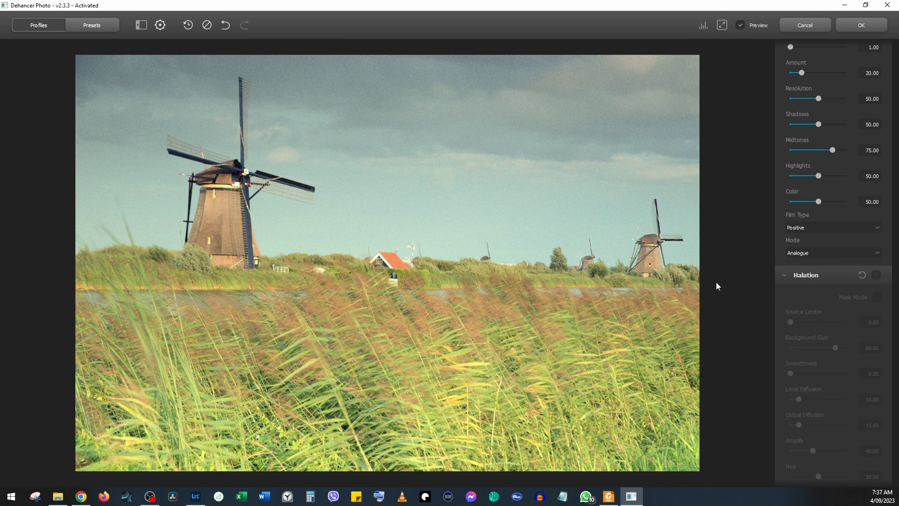
click(875, 274)
scroll(660, 247, up, 5)
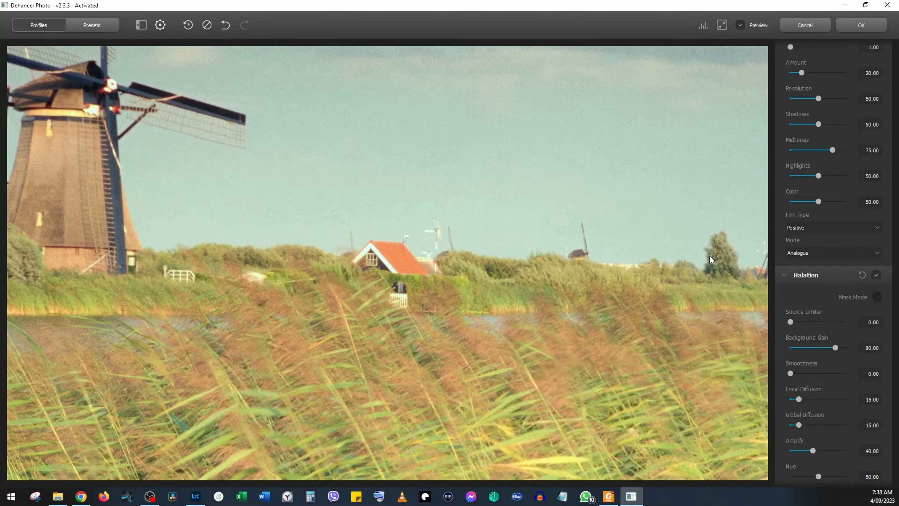
drag(709, 256, 414, 255)
scroll(414, 249, up, 1)
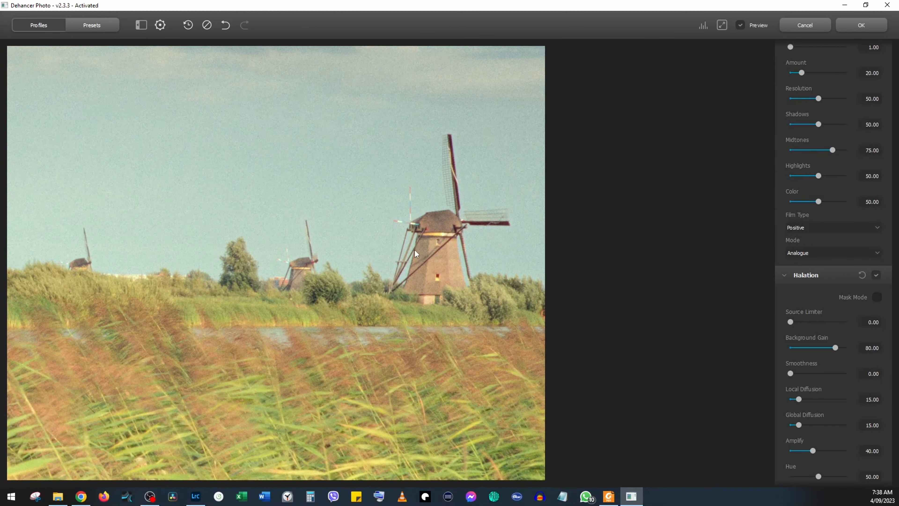
click(876, 275)
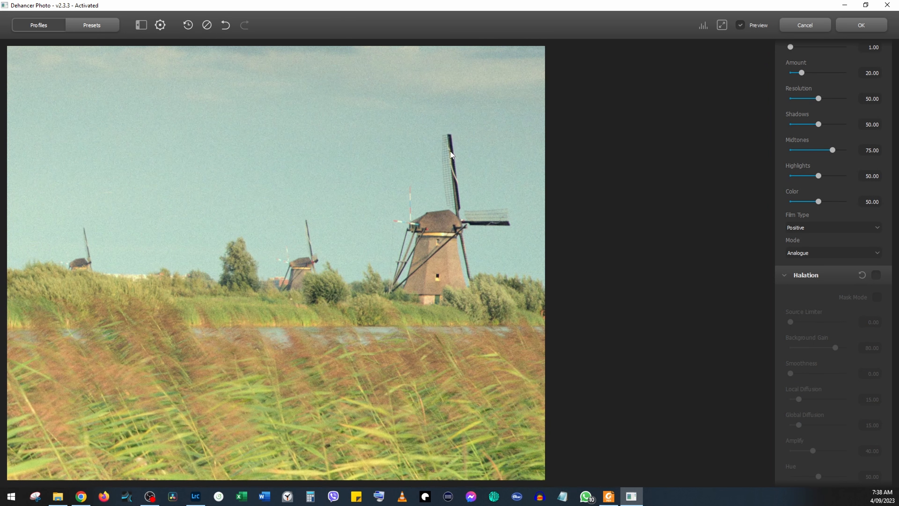
click(875, 275)
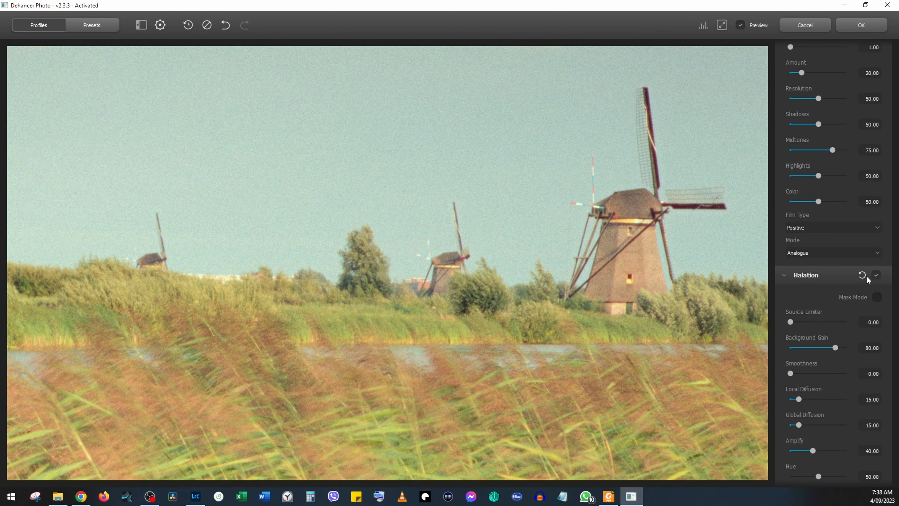
Step: Recheck Halation by switching it off and on several times against the windmill close-up, leaving it enabled
click(876, 275)
click(875, 274)
click(875, 275)
click(875, 275)
click(875, 275)
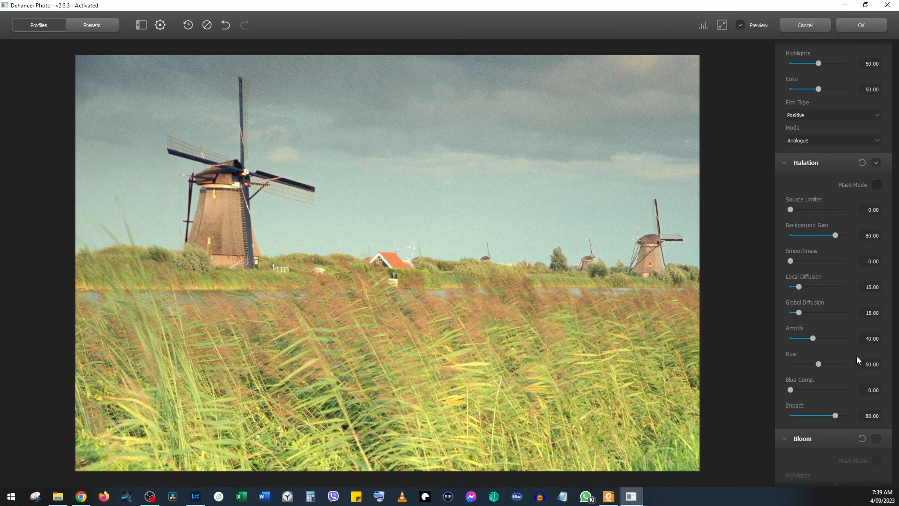
Step: Enable Bloom, compare it off and on in a close-up of the large windmill, and review its settings
scroll(856, 356, down, 3)
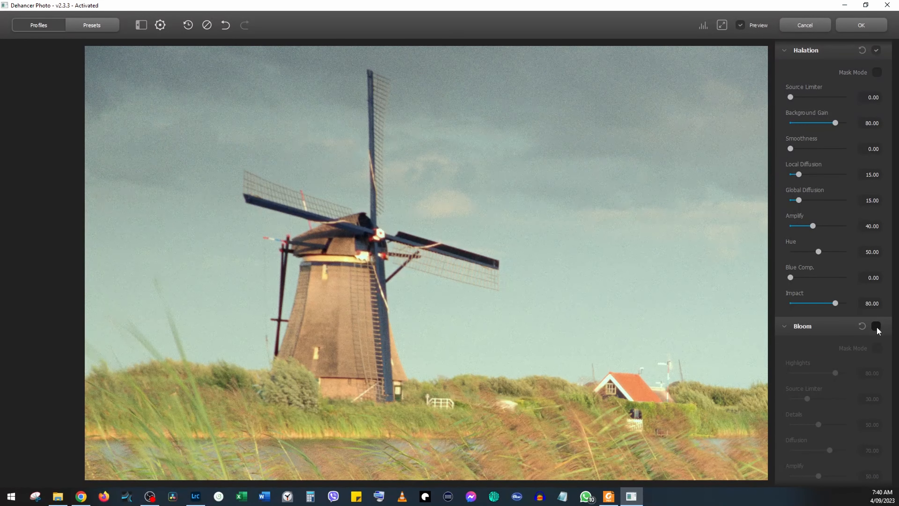
click(875, 326)
click(876, 326)
click(876, 326)
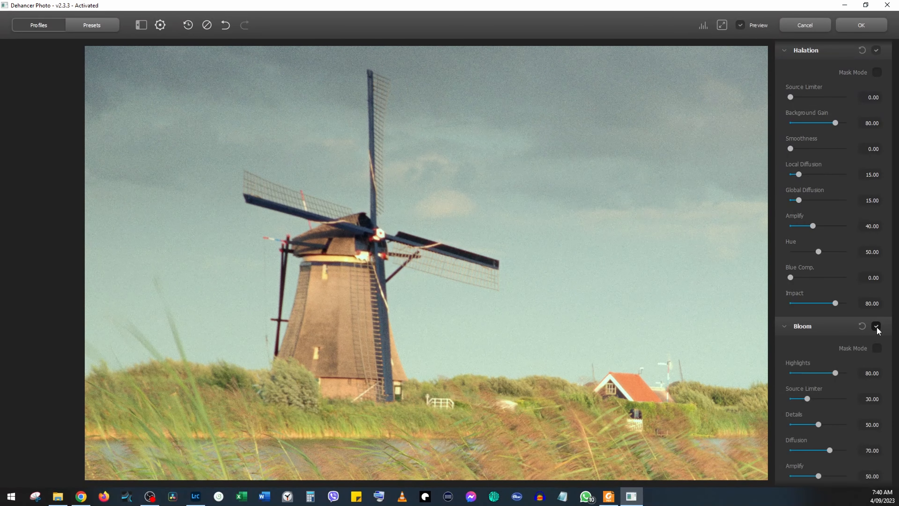
scroll(876, 332, down, 1)
scroll(878, 332, down, 2)
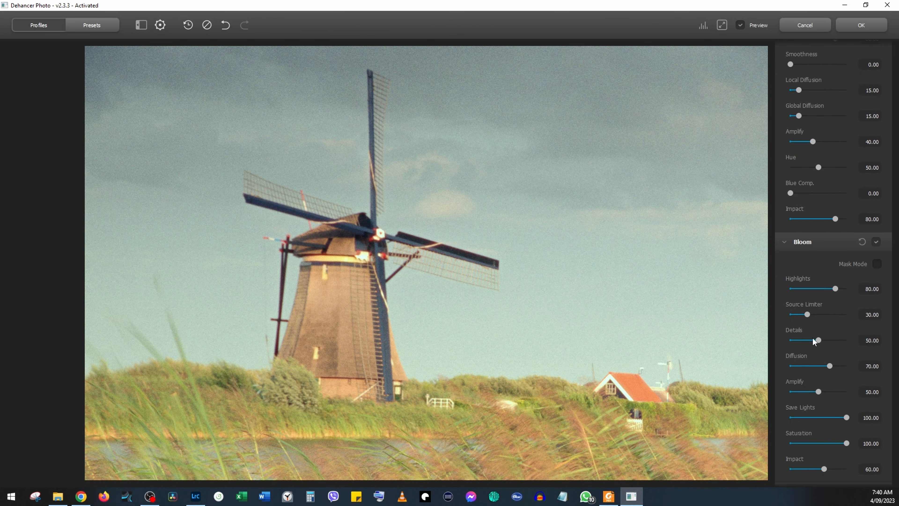
Step: Enable Vignette with a Size of 75.00, comparing it off and on, and apply the Dehancer edits to the photo
scroll(815, 384, down, 3)
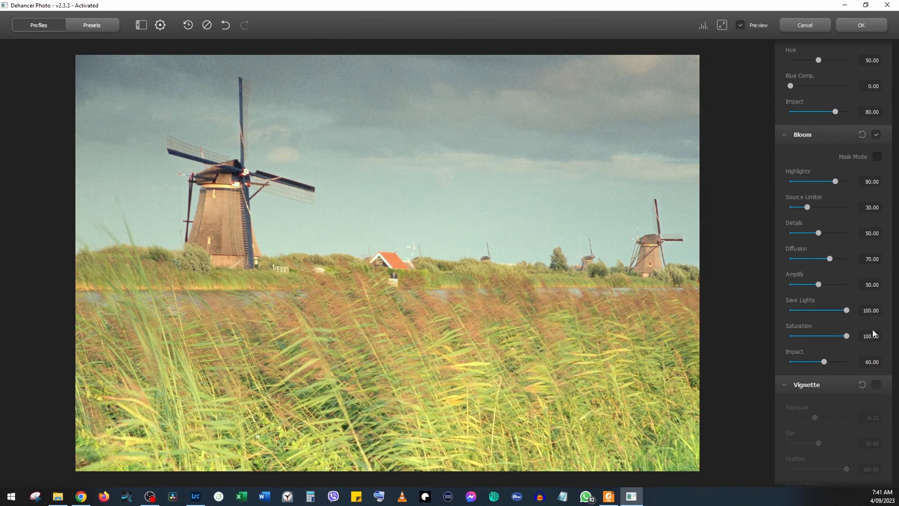
click(875, 384)
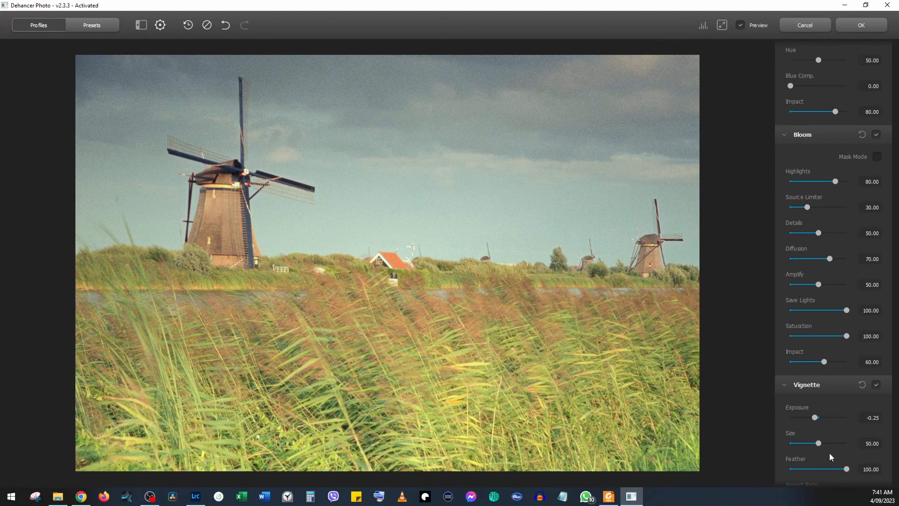
drag(818, 445, 831, 443)
click(876, 385)
click(877, 385)
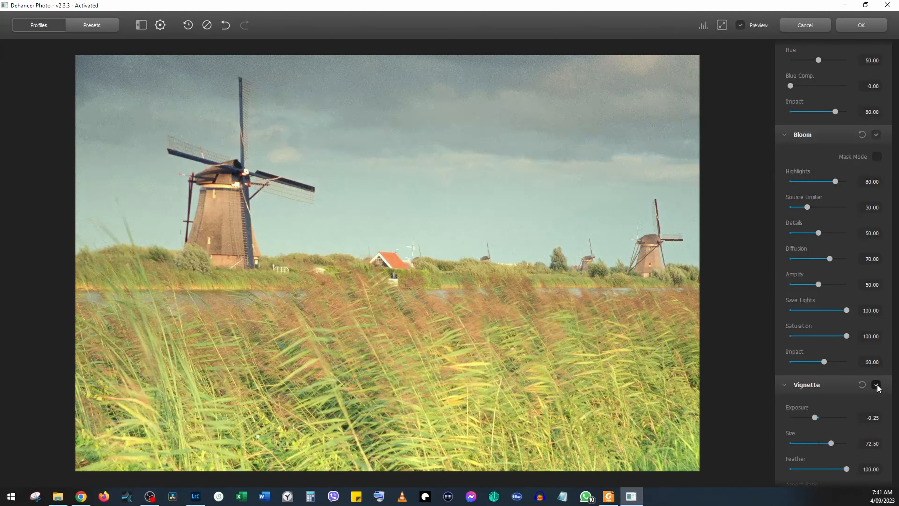
click(877, 386)
click(877, 385)
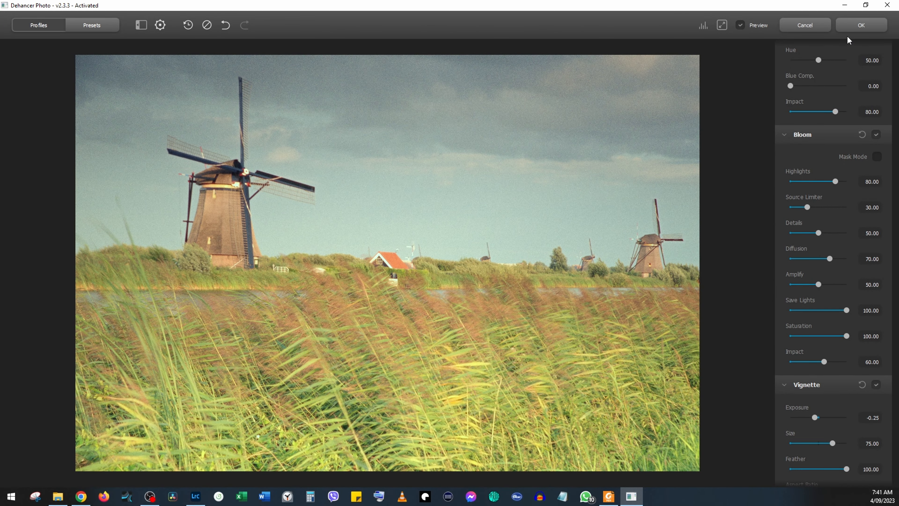
click(848, 26)
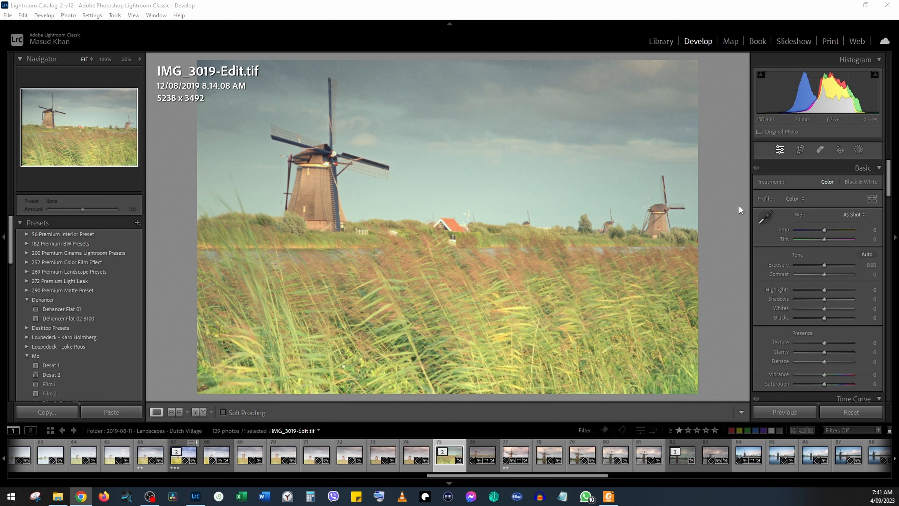
Step: Show IMG_3019-Edit.tif and the adjacent original IMG_3019.CR2 side by side in Survey mode with the side panels hidden
key(shift+Right)
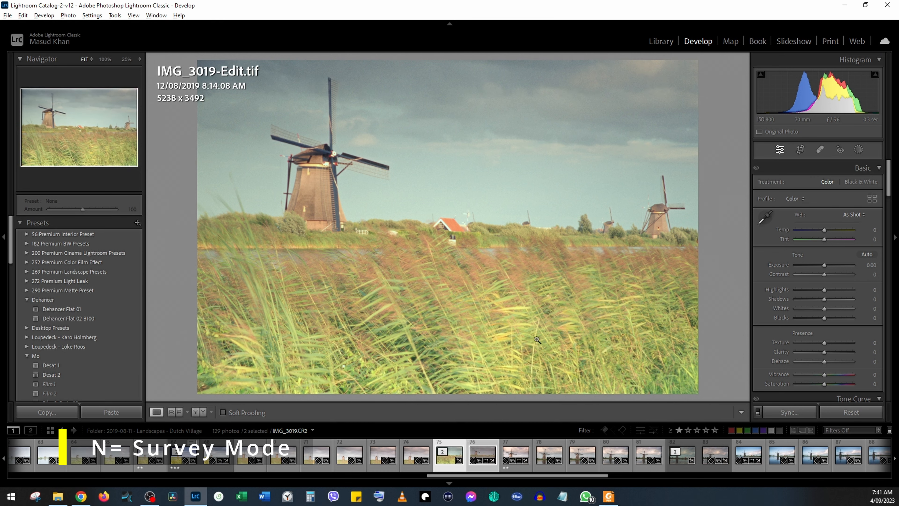
key(n)
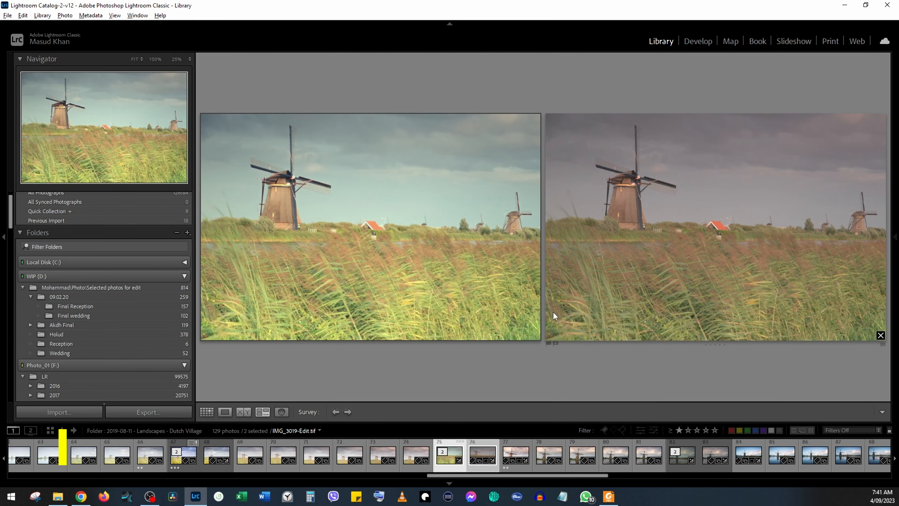
key(Tab)
key(Tab)
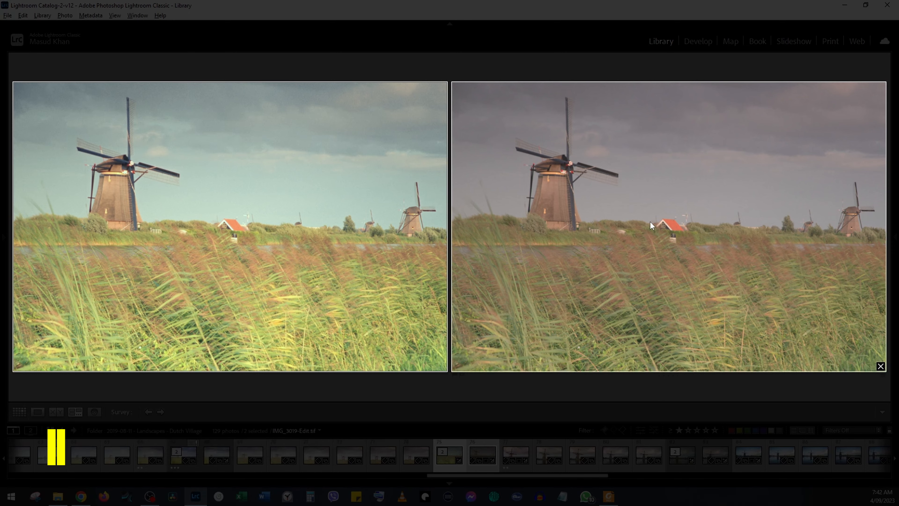
Step: Cycle through the Lights Out modes to compare the edited and original photos on a fully black background
key(l)
key(l)
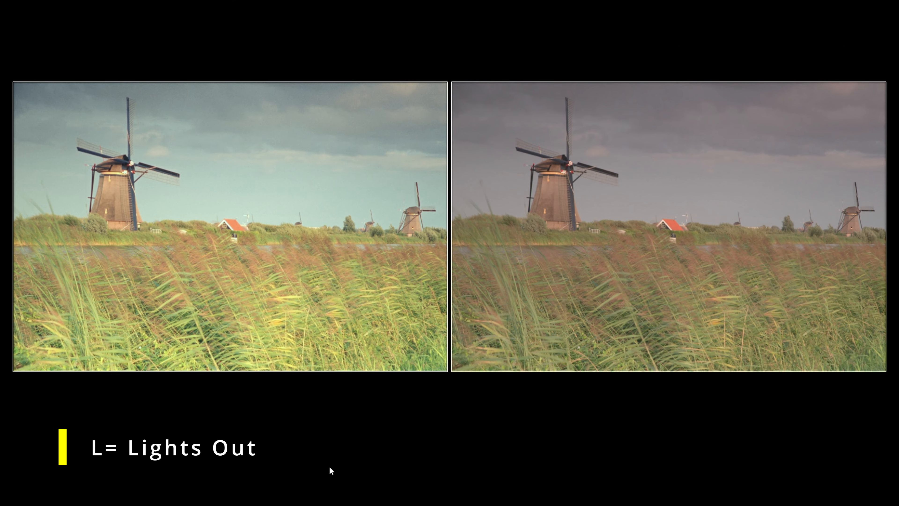
key(l)
key(l)
key(l)
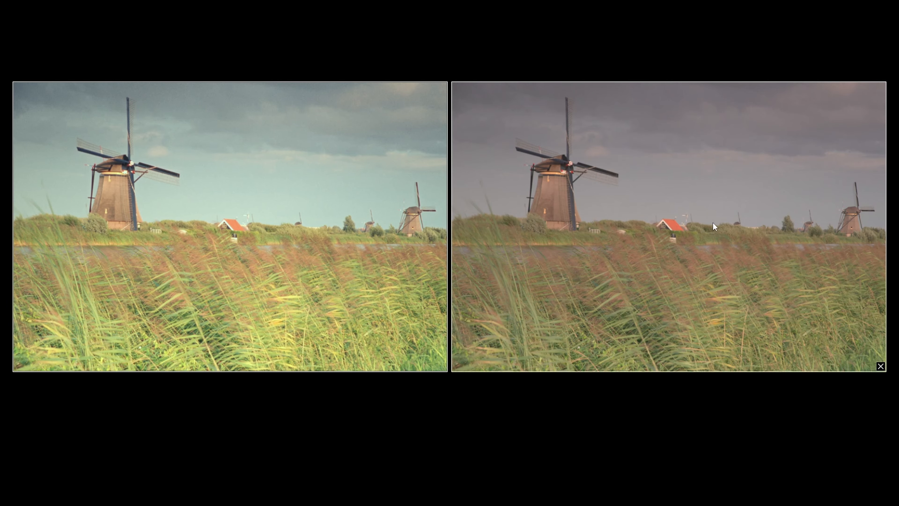